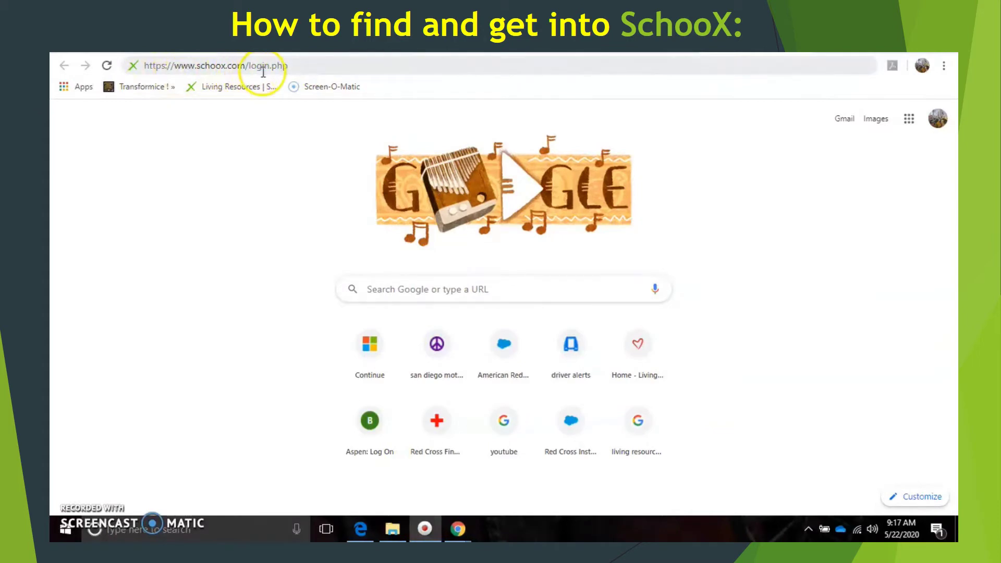
pyautogui.click(301, 66)
pyautogui.click(298, 67)
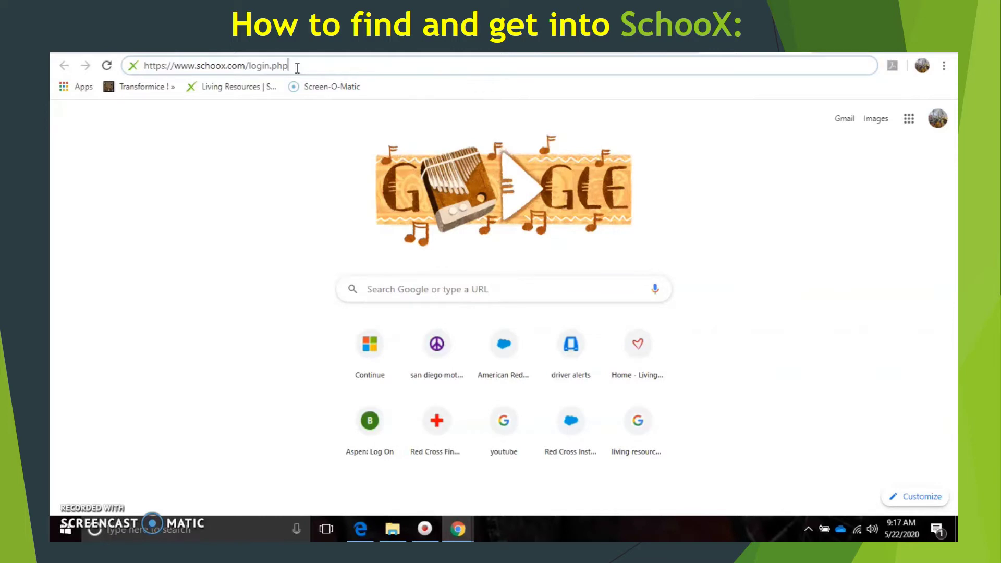
pyautogui.press('Return')
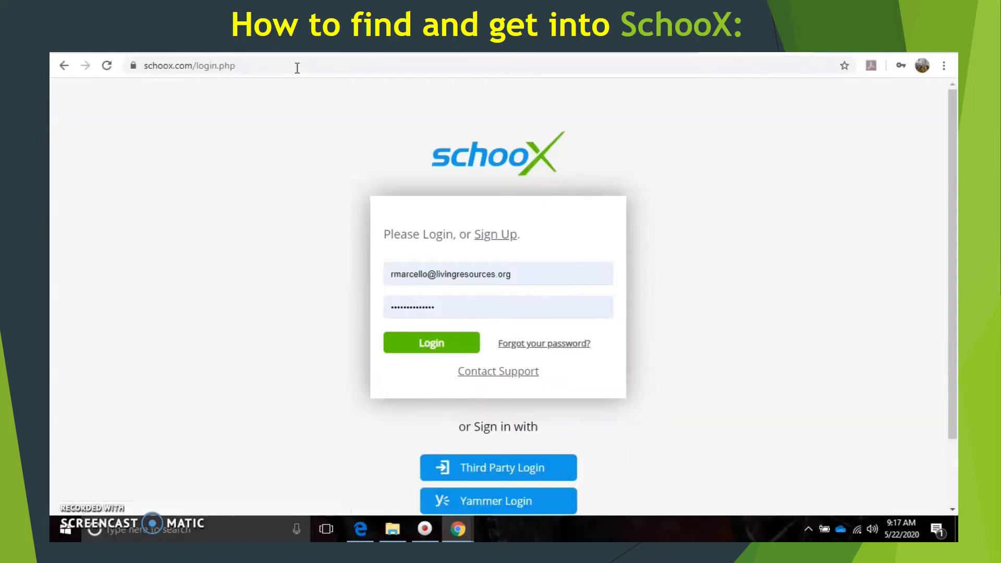
# Replace the saved login with the training account's e-mail and password, then log in.
pyautogui.moveTo(527, 275); pyautogui.dragTo(385, 278)
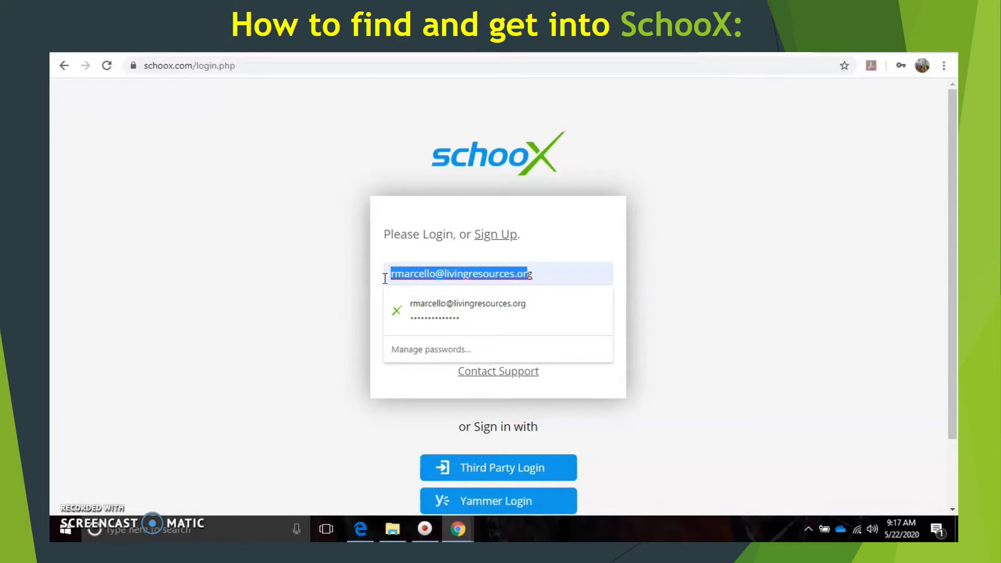
pyautogui.write('Living')
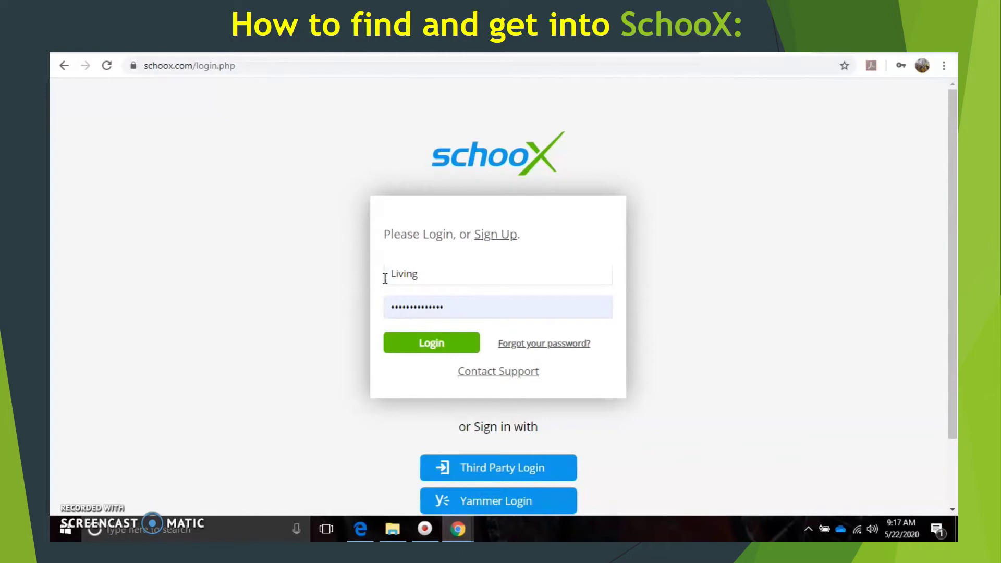
pyautogui.write('resou')
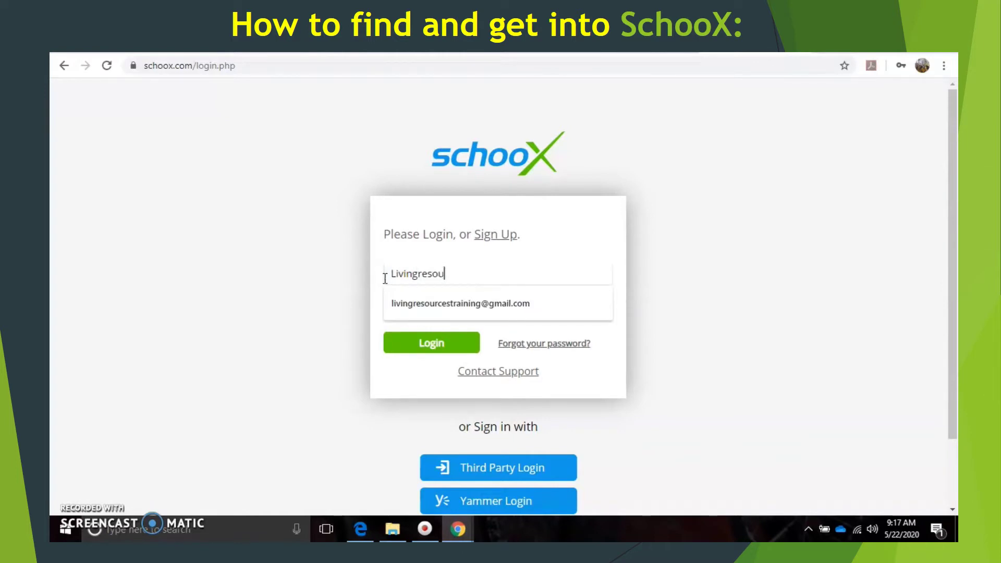
pyautogui.write('rc')
pyautogui.click(455, 306)
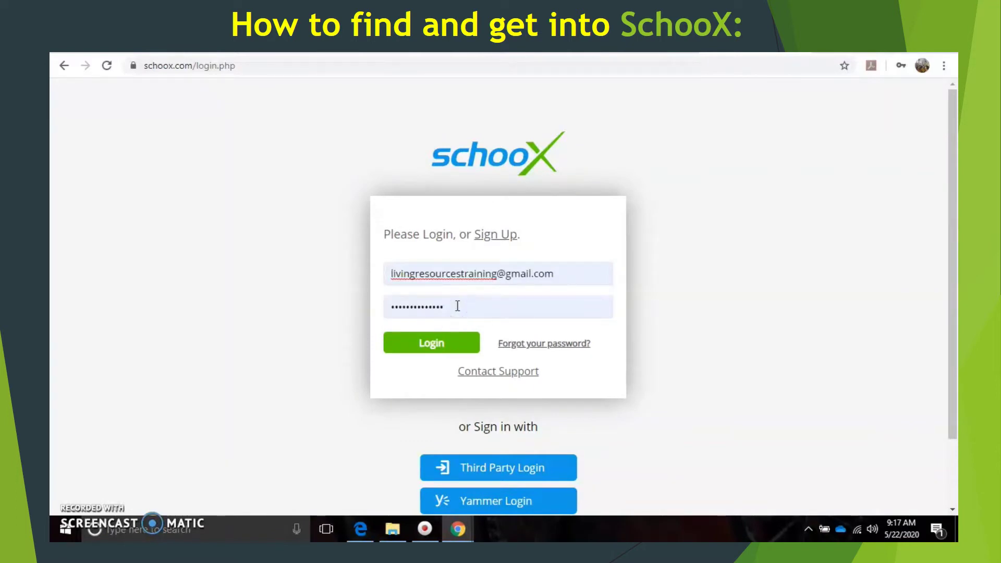
pyautogui.moveTo(457, 305); pyautogui.dragTo(381, 304)
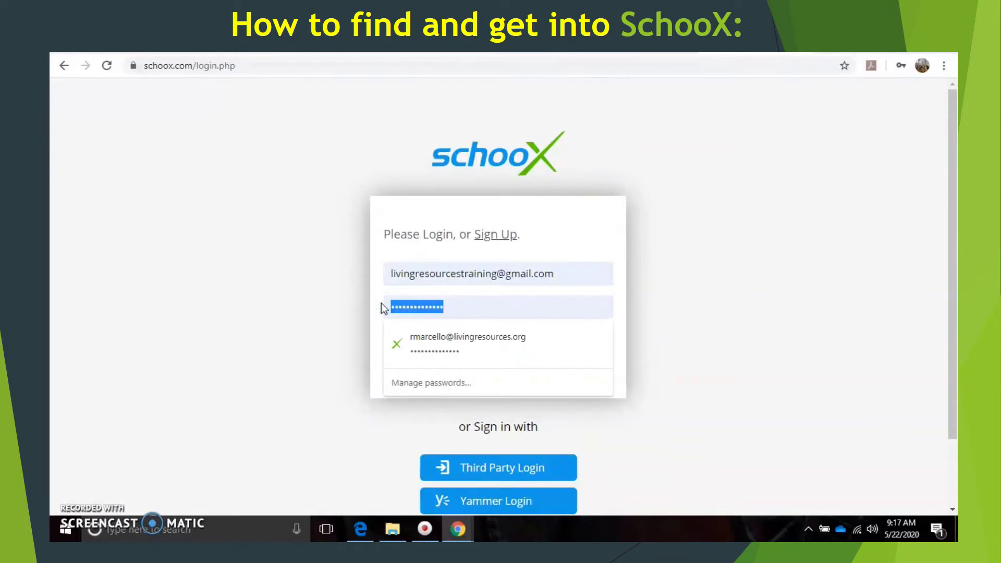
pyautogui.write('living')
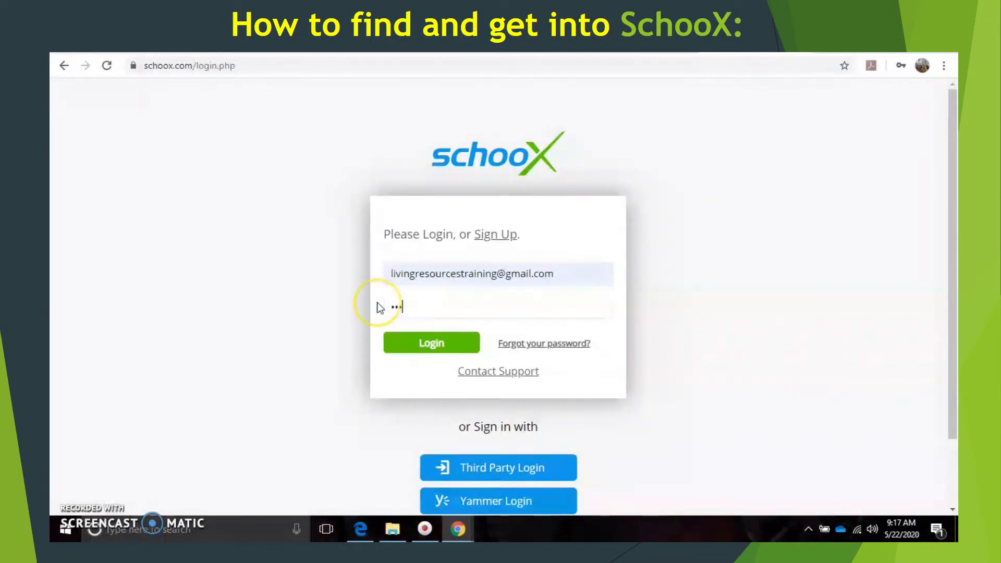
pyautogui.write('res')
pyautogui.click(435, 350)
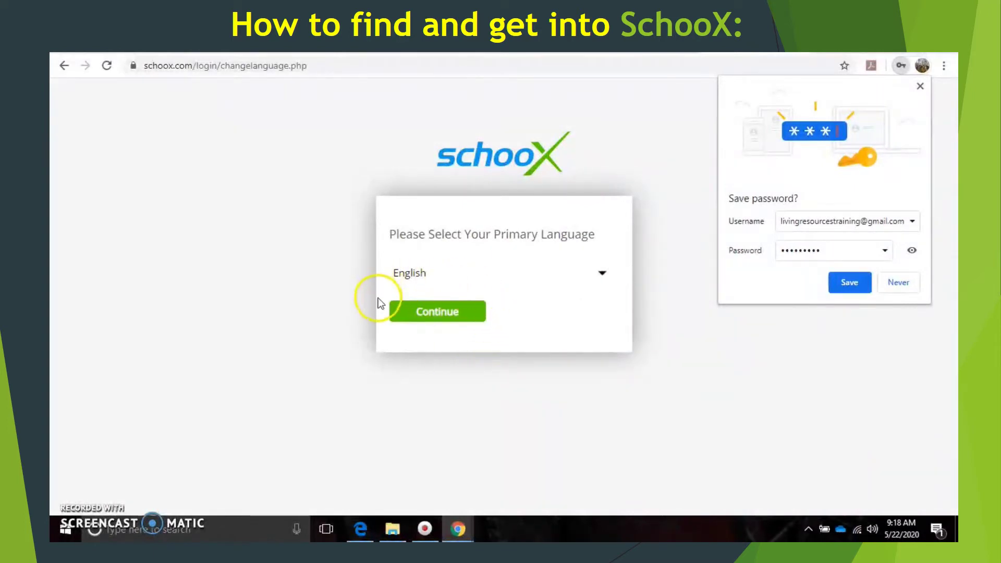
# Keep English as the primary language, choose Never on Chrome's save-password prompt, and continue.
pyautogui.click(603, 273)
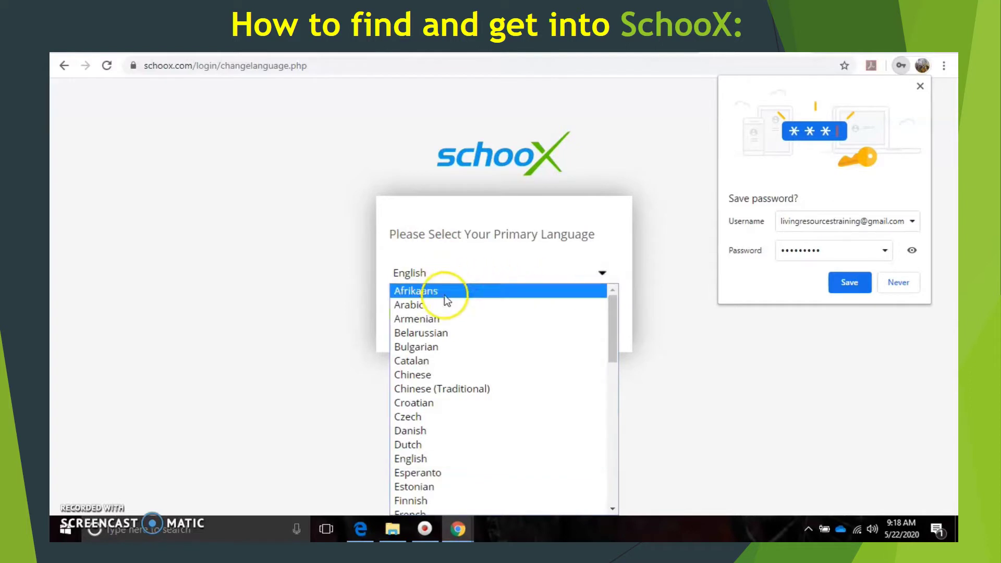
pyautogui.click(412, 269)
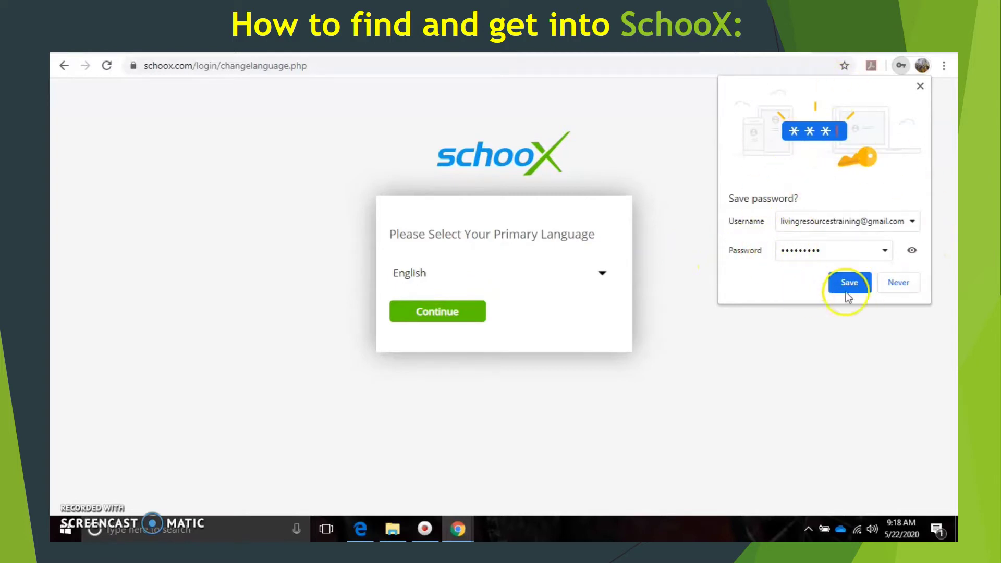
pyautogui.click(902, 285)
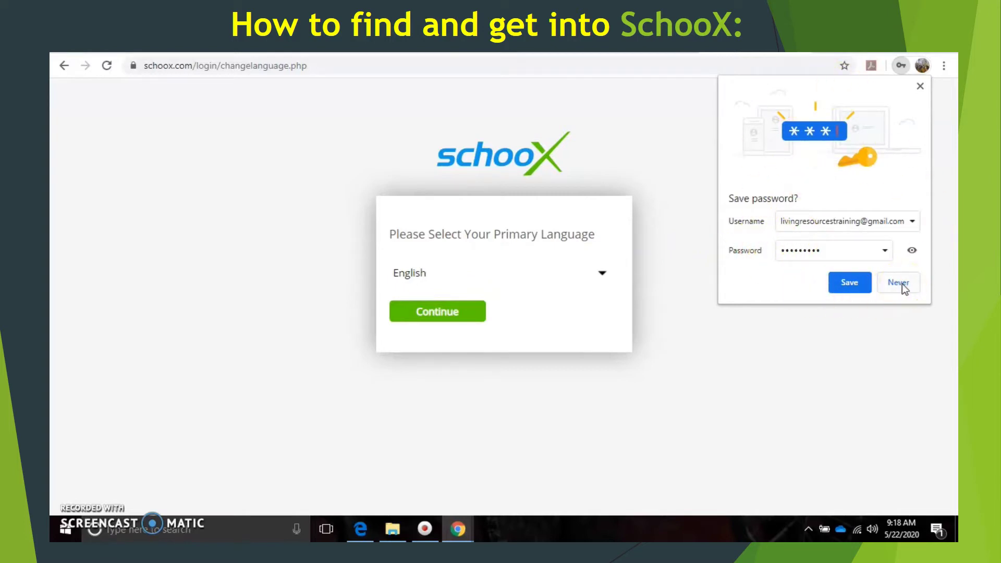
pyautogui.click(902, 284)
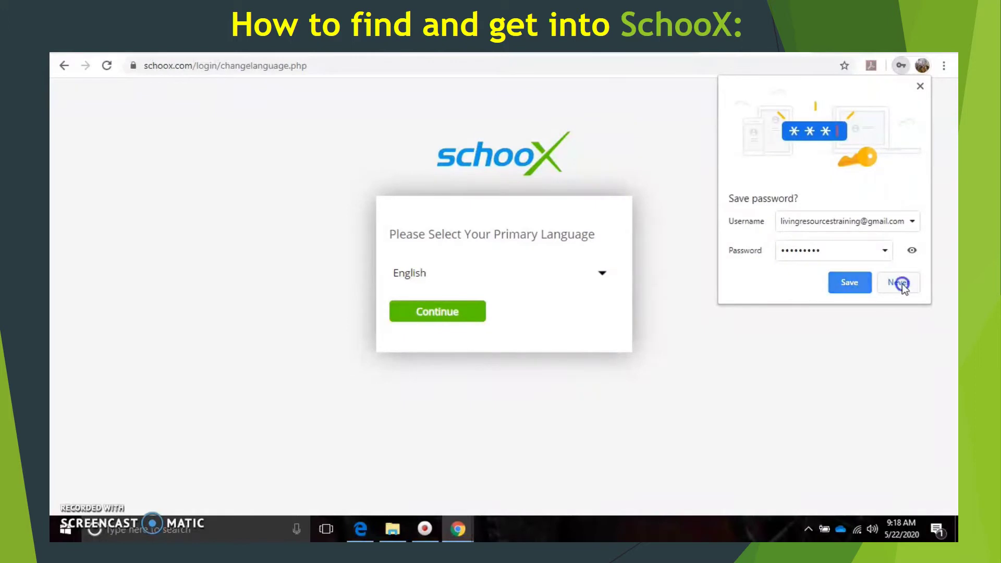
pyautogui.click(419, 318)
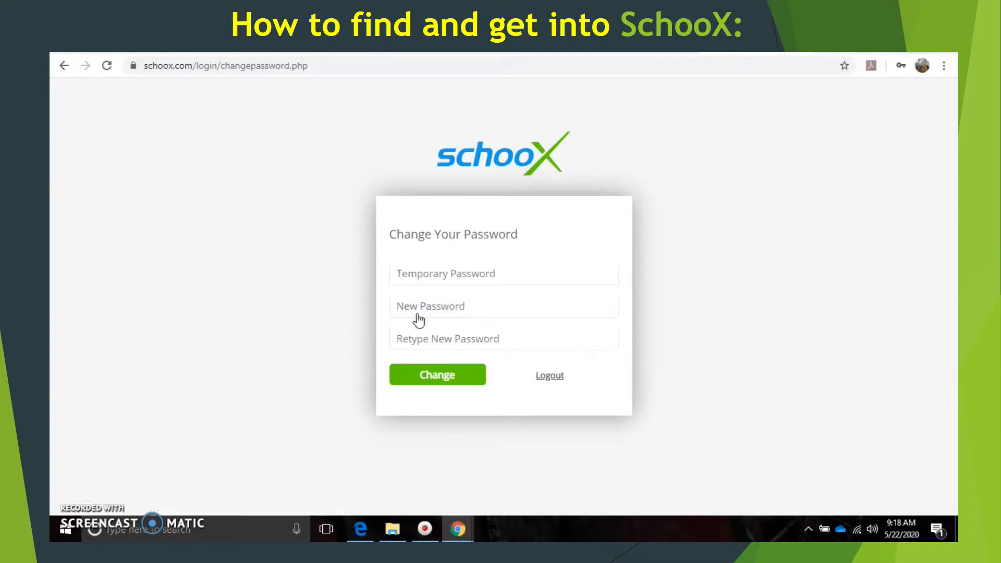
# Enter the temporary password in the first field of the Change Your Password form.
pyautogui.click(418, 277)
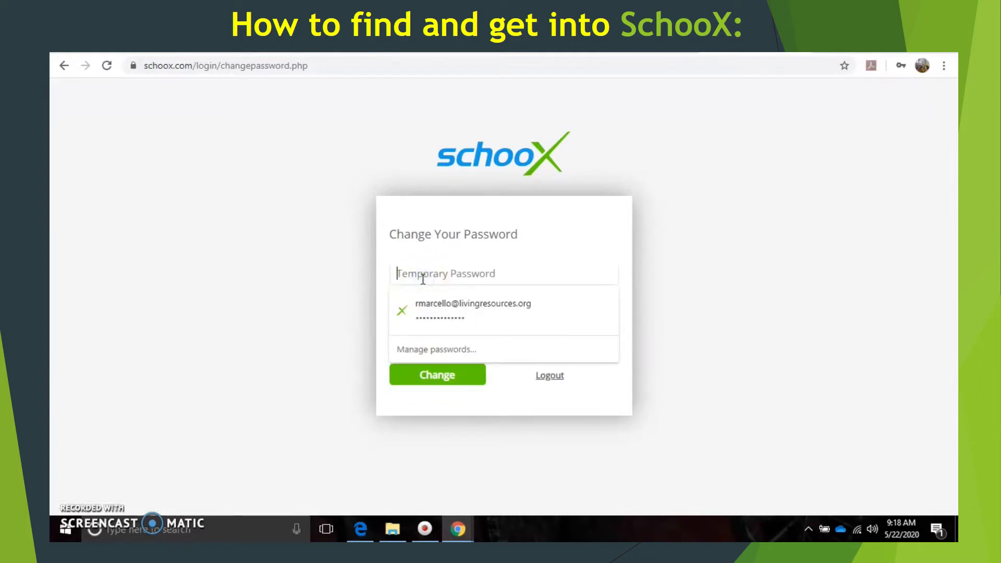
pyautogui.write('••')
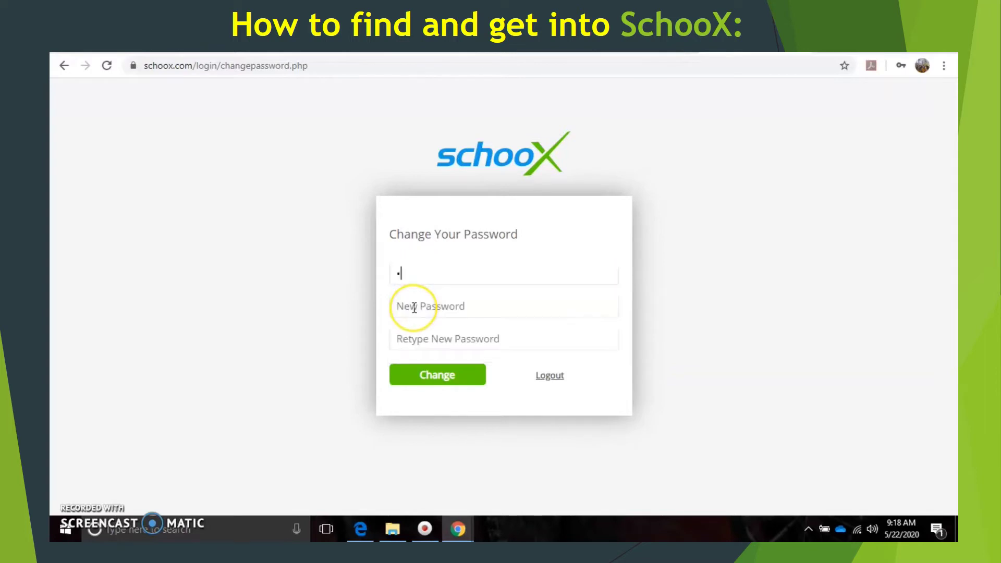
pyautogui.write('•••')
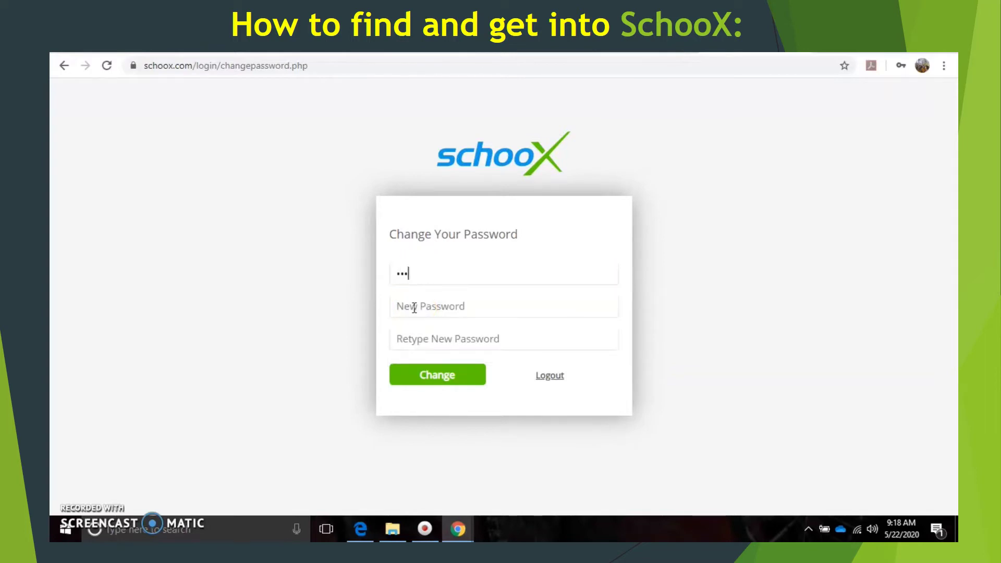
pyautogui.write('••••')
pyautogui.click(450, 307)
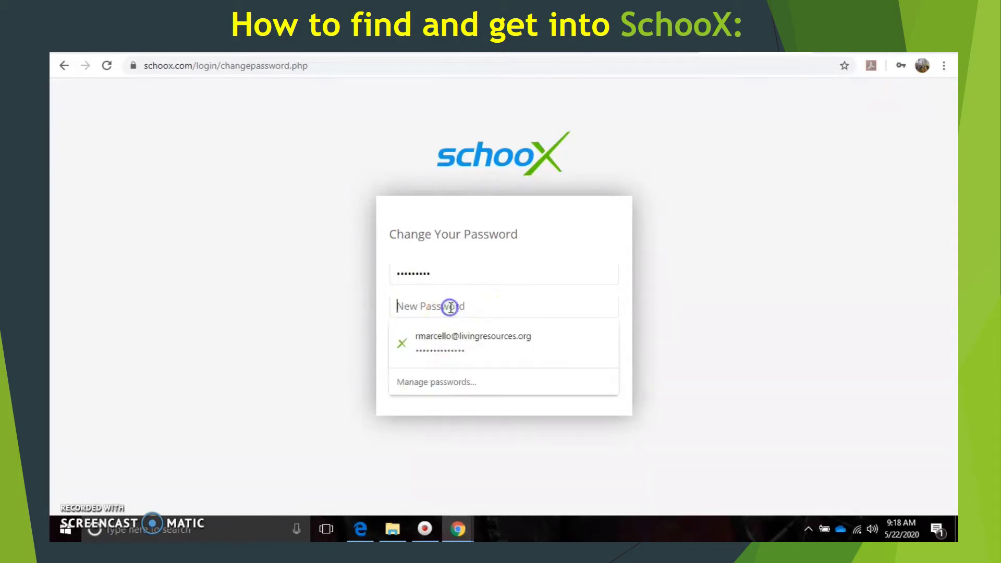
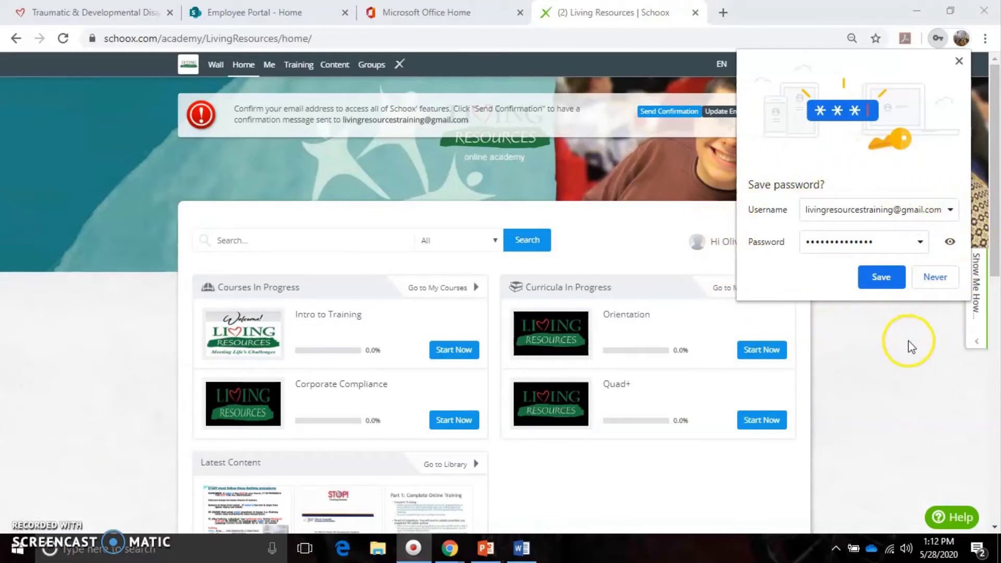
# Decline the browser's offer to save the Schoox password.
pyautogui.click(932, 279)
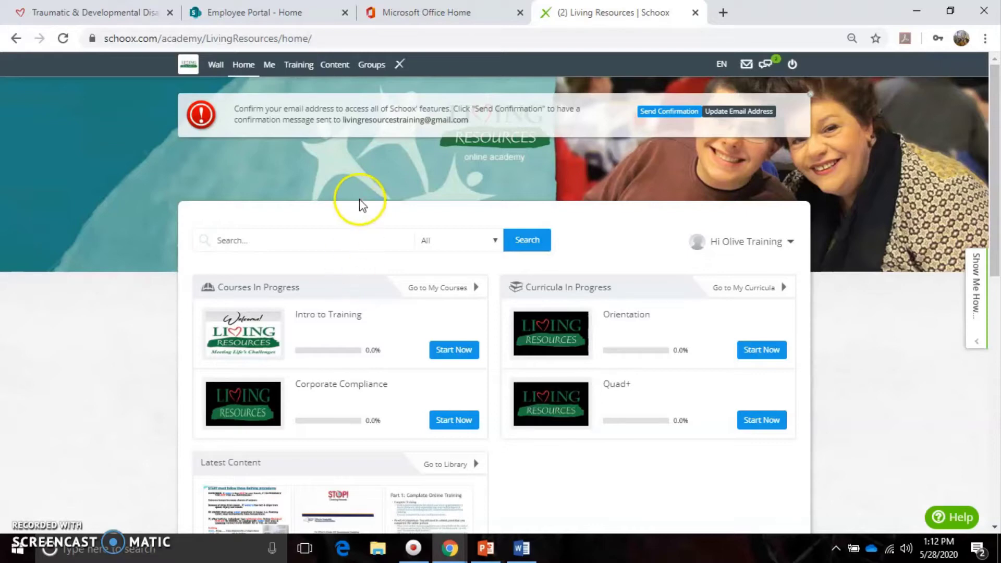
pyautogui.moveTo(297, 65)
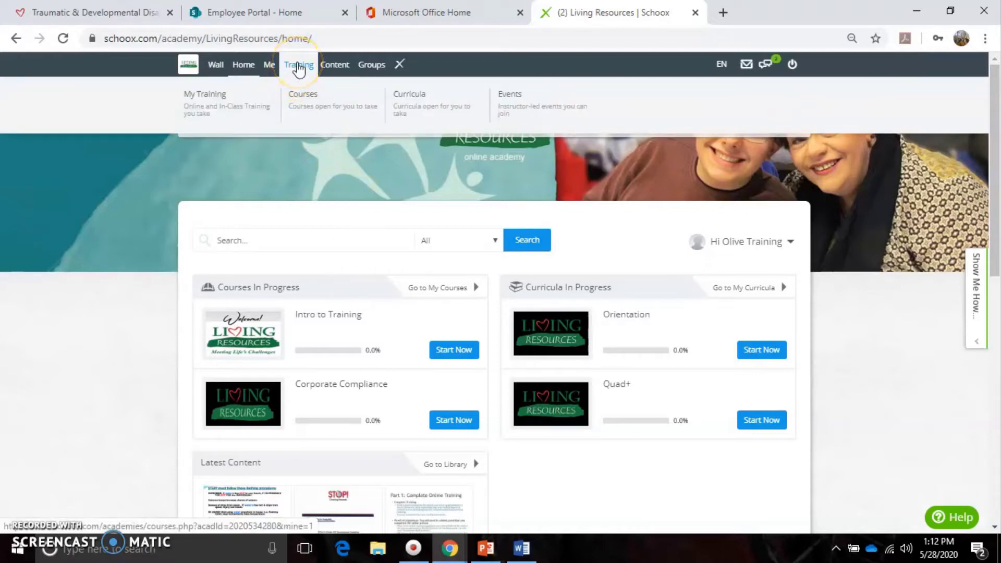
# Go to Training > Curricula and open the Orientation curriculum.
pyautogui.click(237, 100)
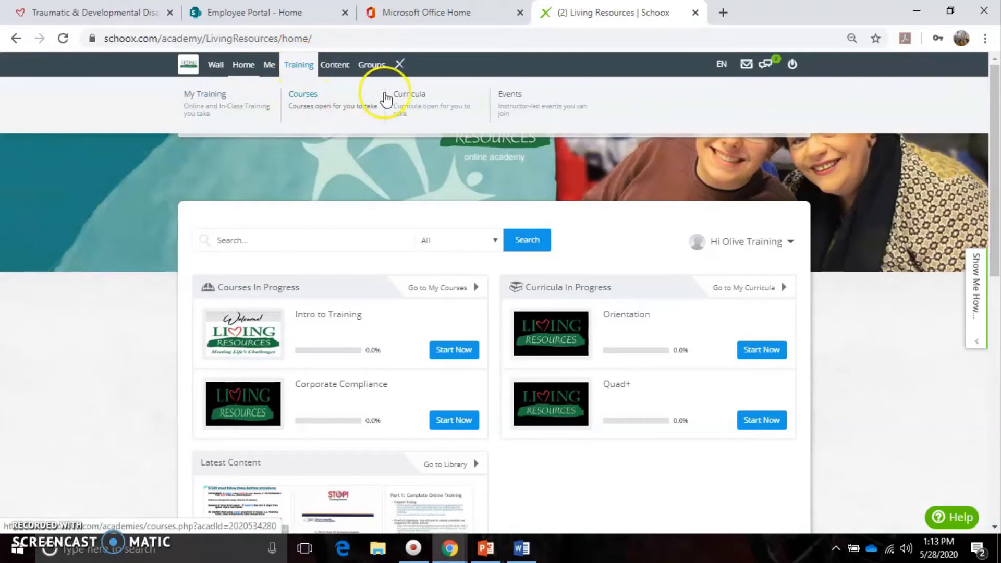
pyautogui.click(423, 99)
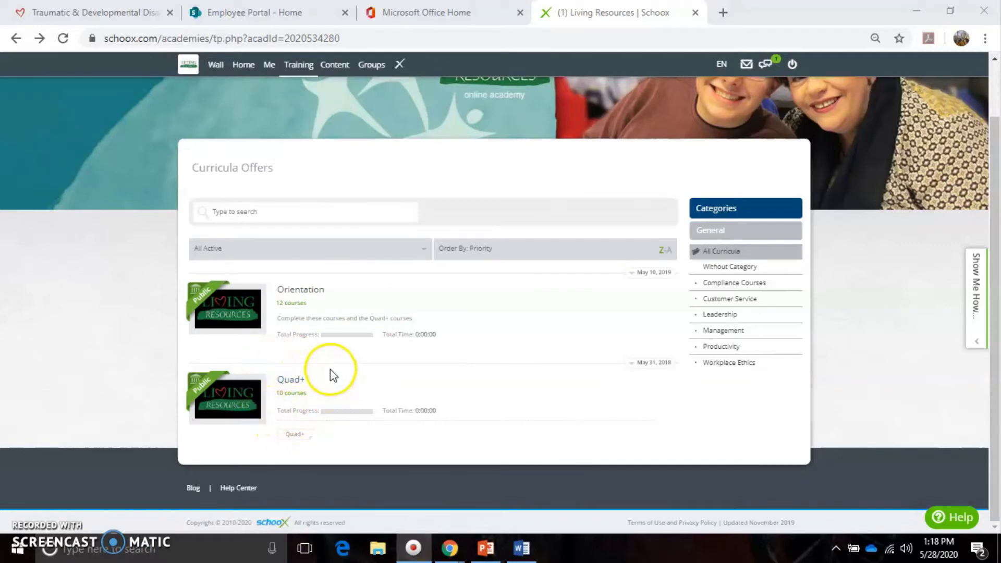
pyautogui.click(294, 295)
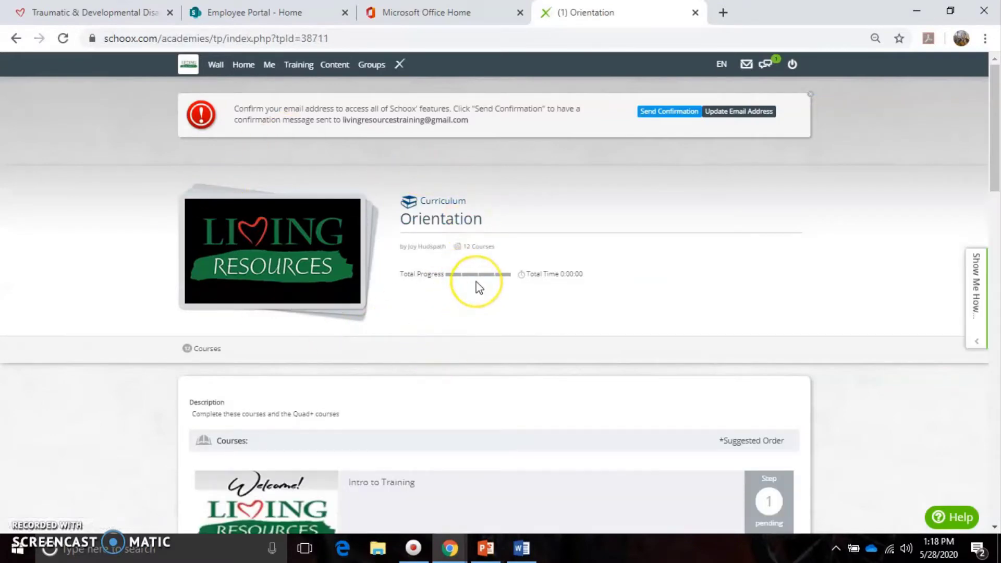
# Review the first Orientation courses, starting with Intro to Training.
pyautogui.scroll(-3, 479, 288)
pyautogui.scroll(-2, 479, 288)
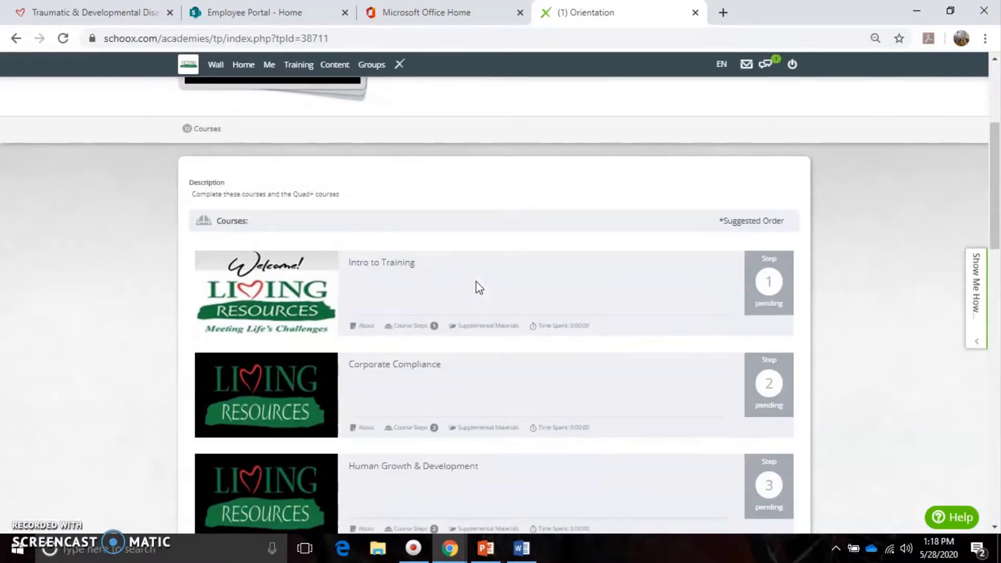
pyautogui.scroll(-2, 479, 288)
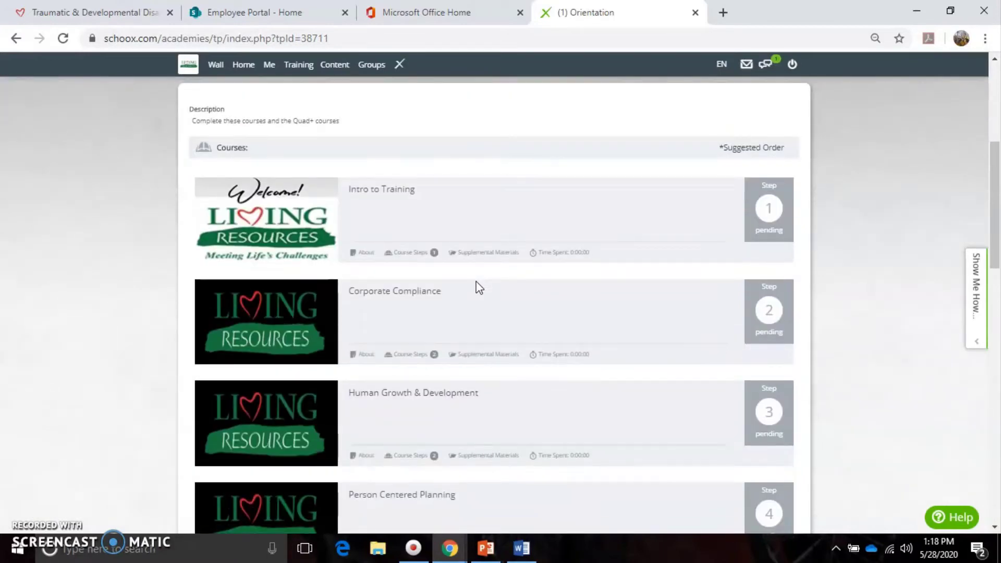
pyautogui.click(428, 226)
# Review the remaining Orientation courses down to Carasolva at step 12, then return upward.
pyautogui.scroll(-3, 454, 209)
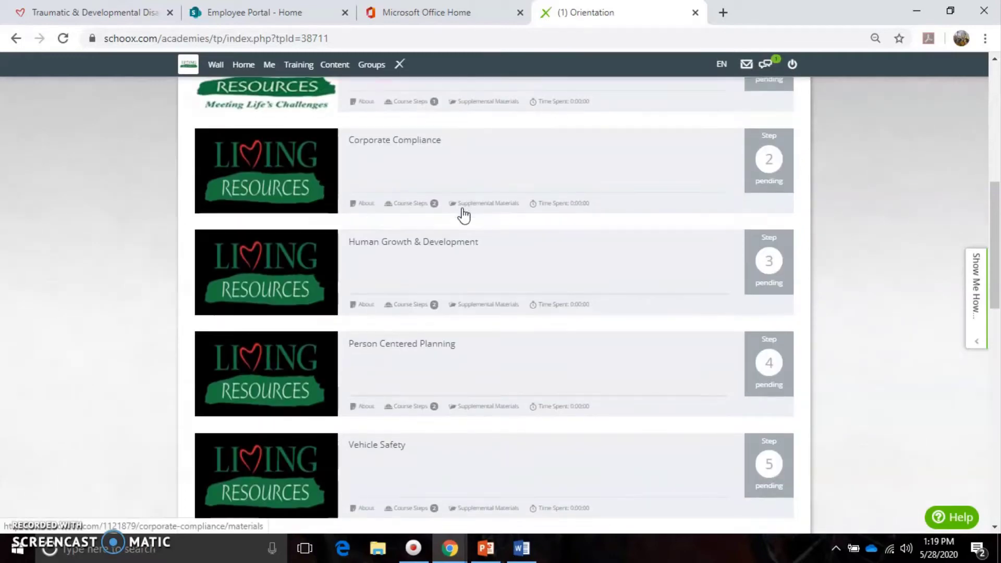
pyautogui.scroll(-3, 462, 214)
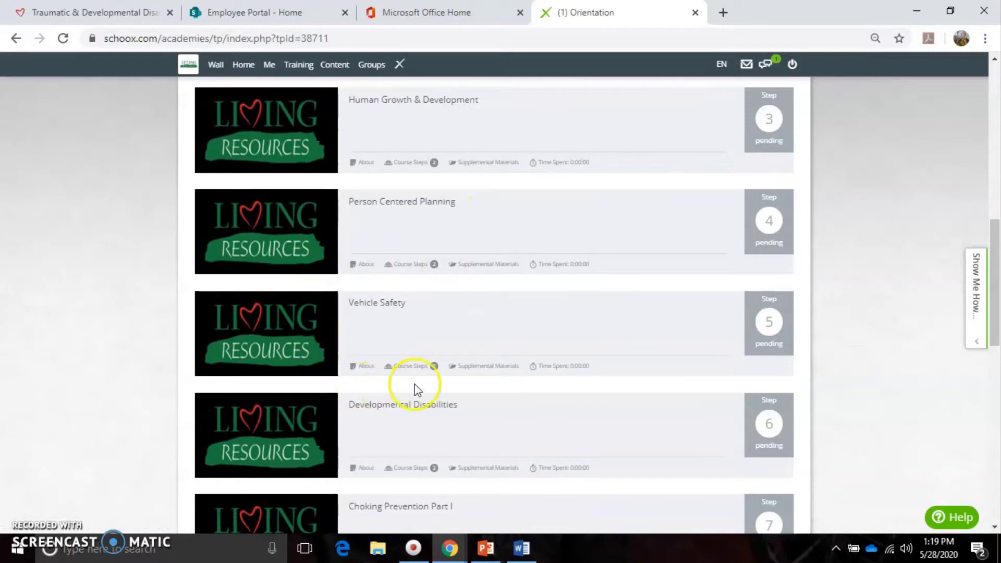
pyautogui.scroll(-2, 462, 327)
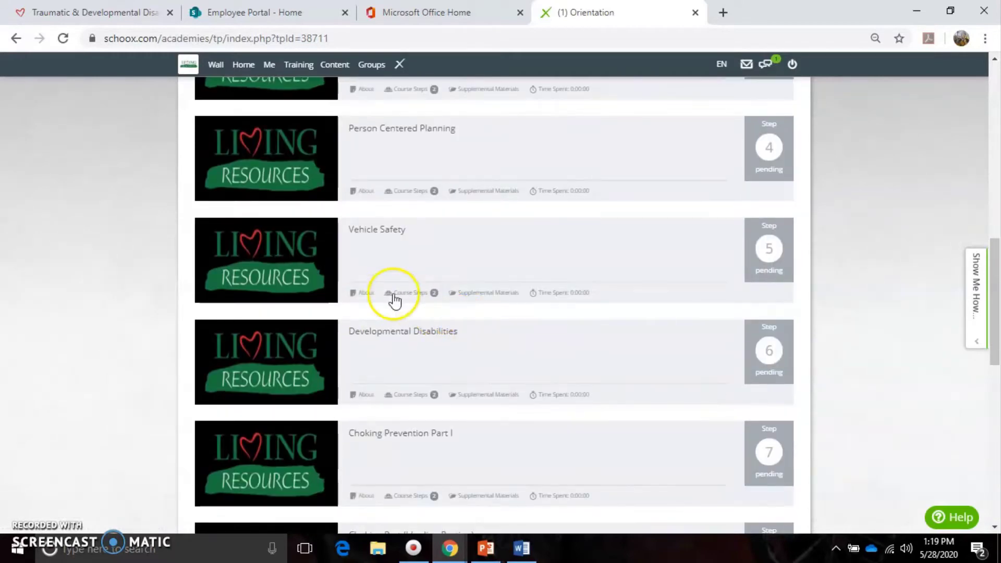
pyautogui.scroll(-3, 423, 302)
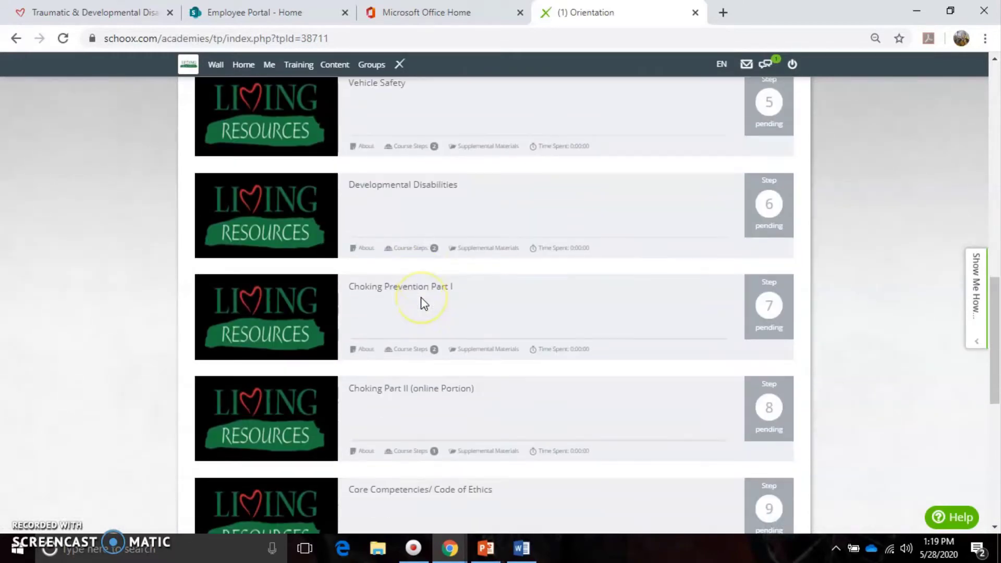
pyautogui.scroll(-2, 422, 300)
pyautogui.scroll(-4, 423, 300)
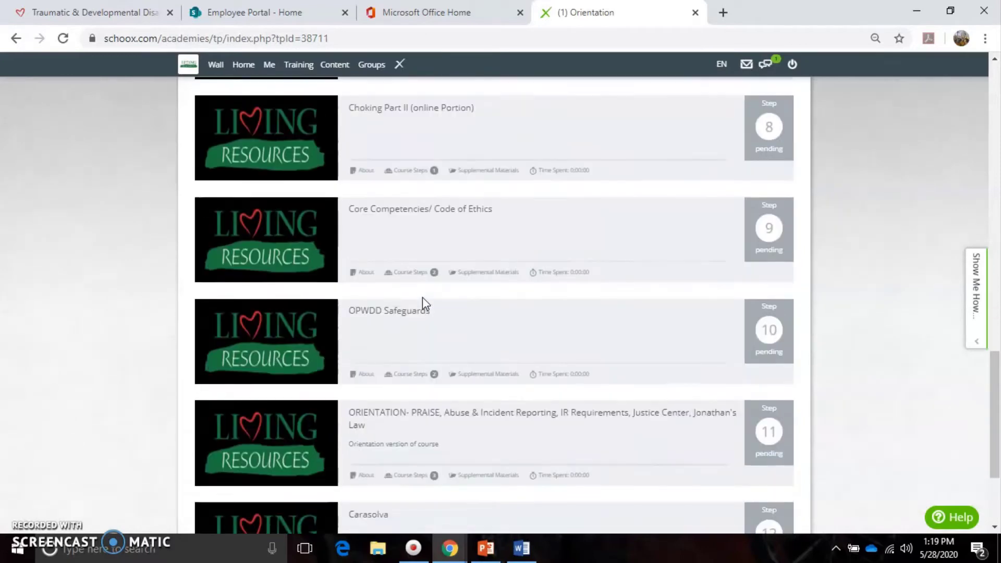
pyautogui.scroll(-3, 424, 304)
pyautogui.click(443, 298)
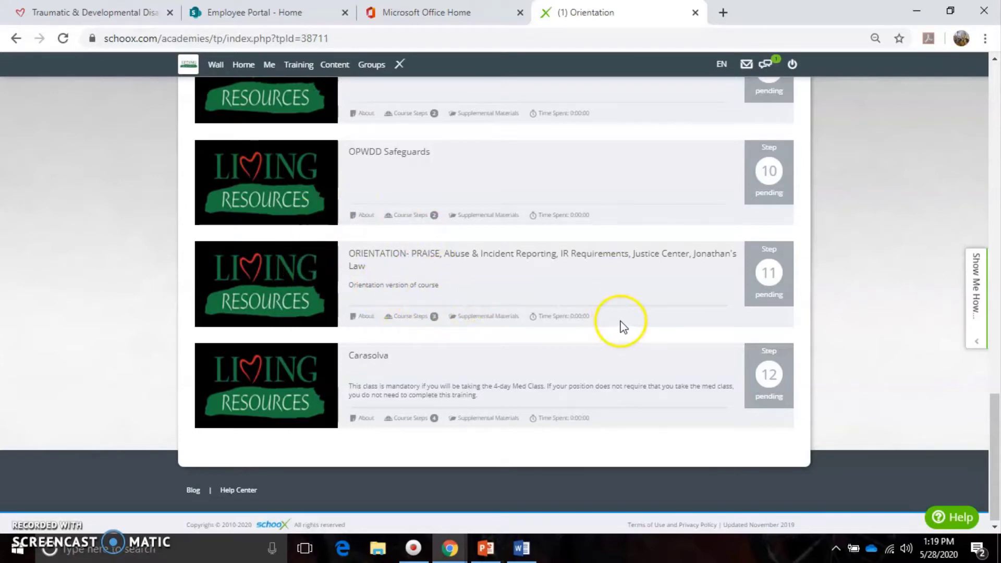
pyautogui.scroll(10, 623, 320)
pyautogui.scroll(15, 626, 315)
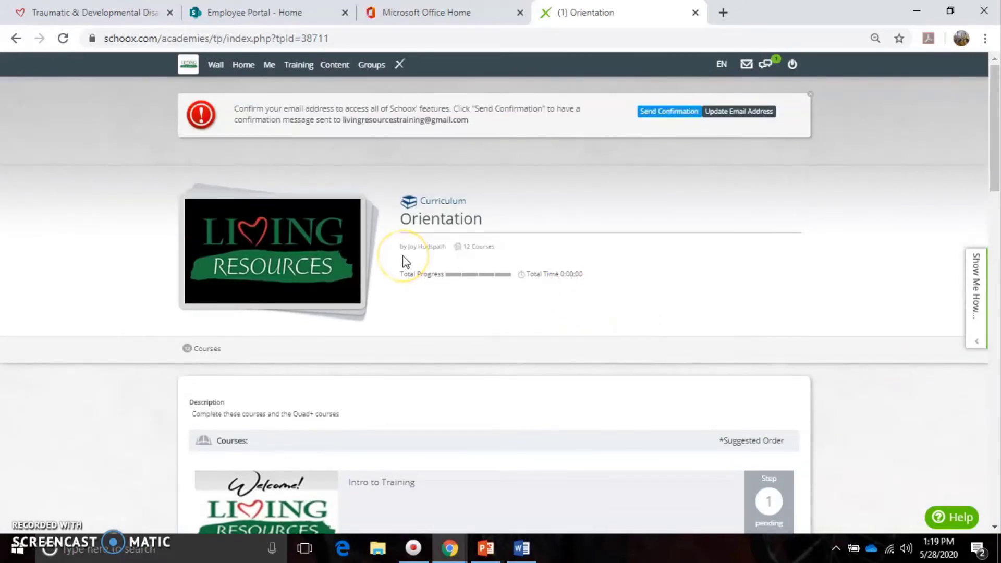
# Return to Curricula Offers, listing Orientation (12 courses) and Quad+ (10 courses).
pyautogui.moveTo(993, 175); pyautogui.dragTo(996, 458)
pyautogui.moveTo(996, 484); pyautogui.dragTo(996, 495)
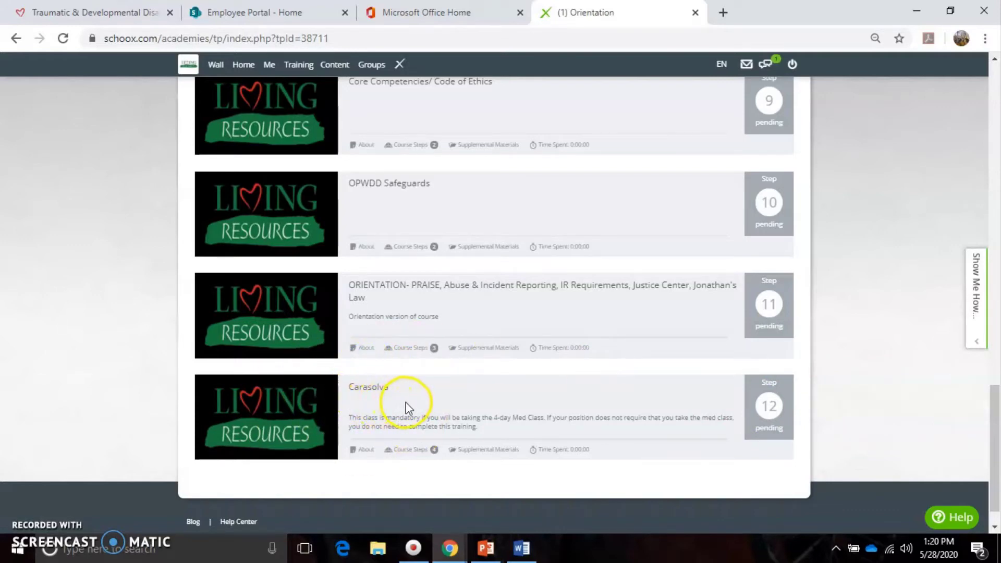
pyautogui.scroll(12, 412, 401)
pyautogui.scroll(5, 414, 402)
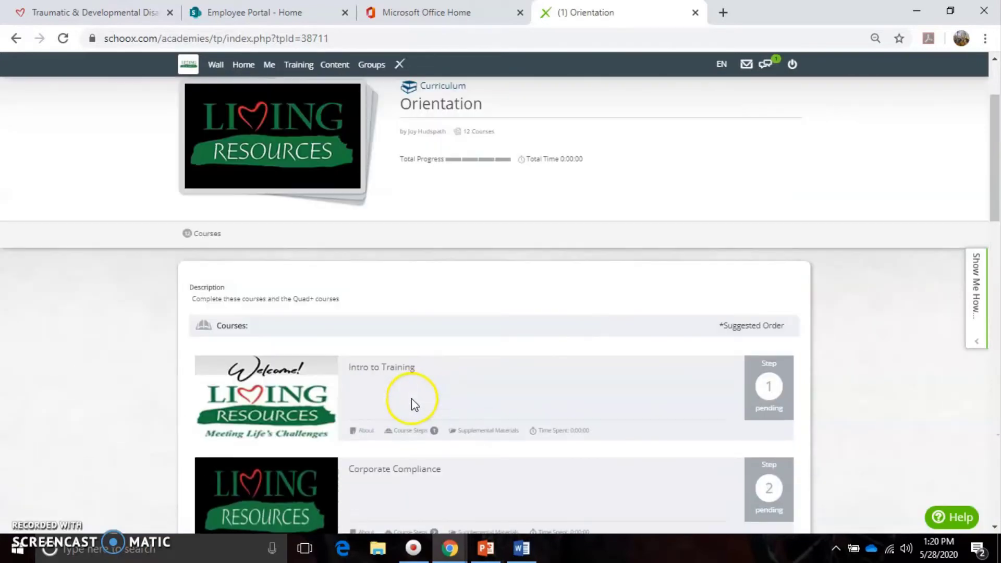
pyautogui.scroll(3, 411, 399)
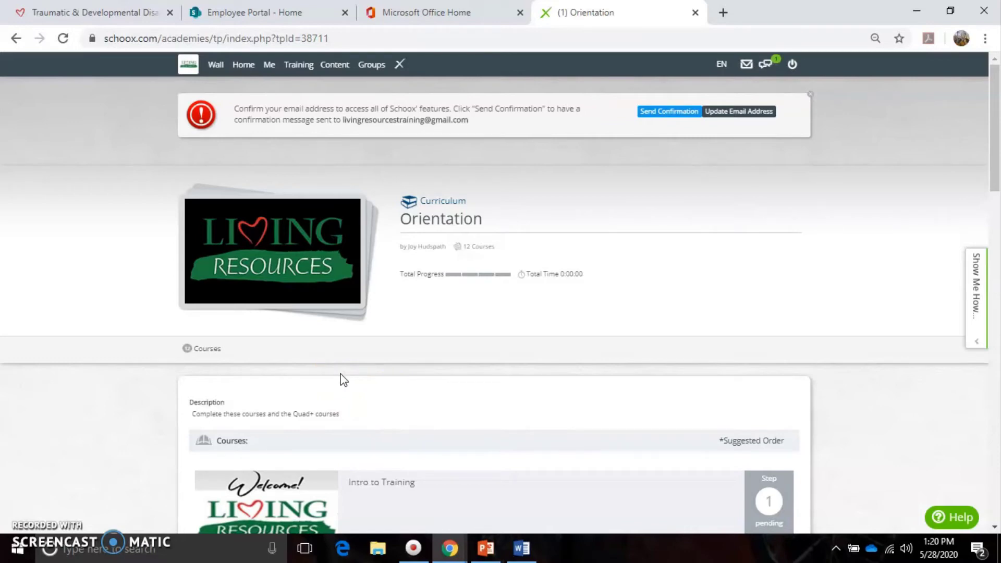
pyautogui.moveTo(303, 73)
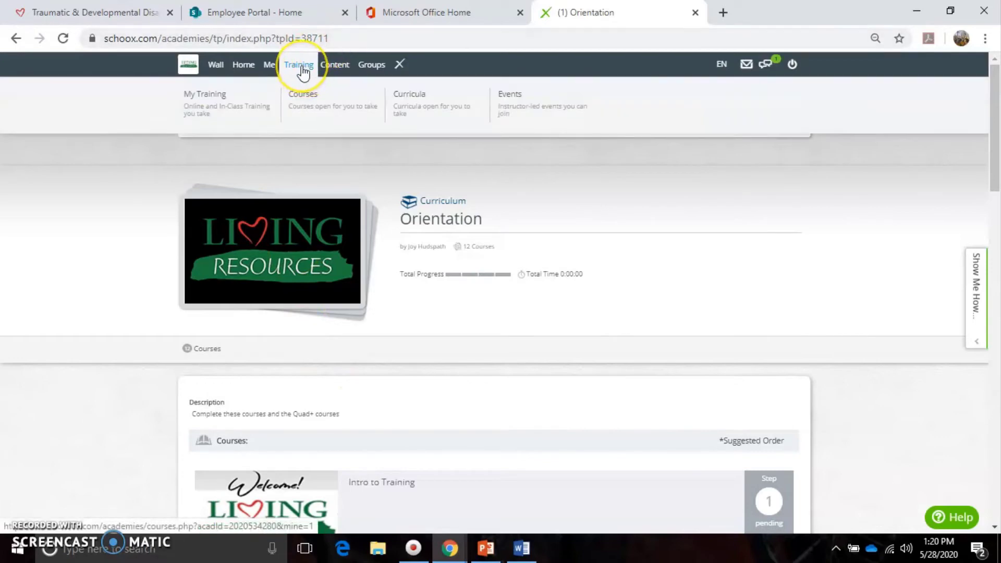
pyautogui.click(416, 101)
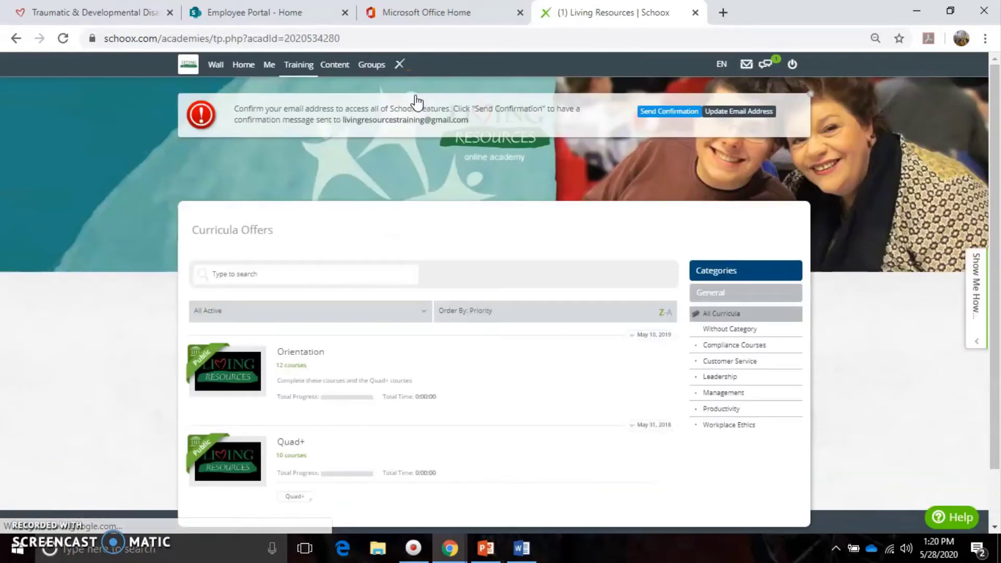
pyautogui.scroll(-1, 387, 342)
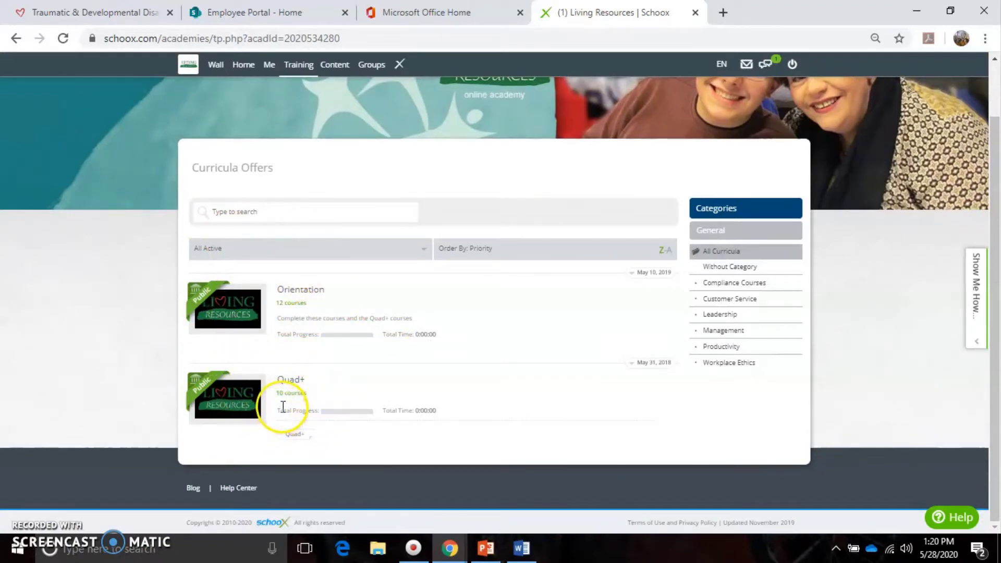
# Open the Quad+ curriculum and review its 10 courses, from COVID-19 & The DSP.
pyautogui.click(287, 380)
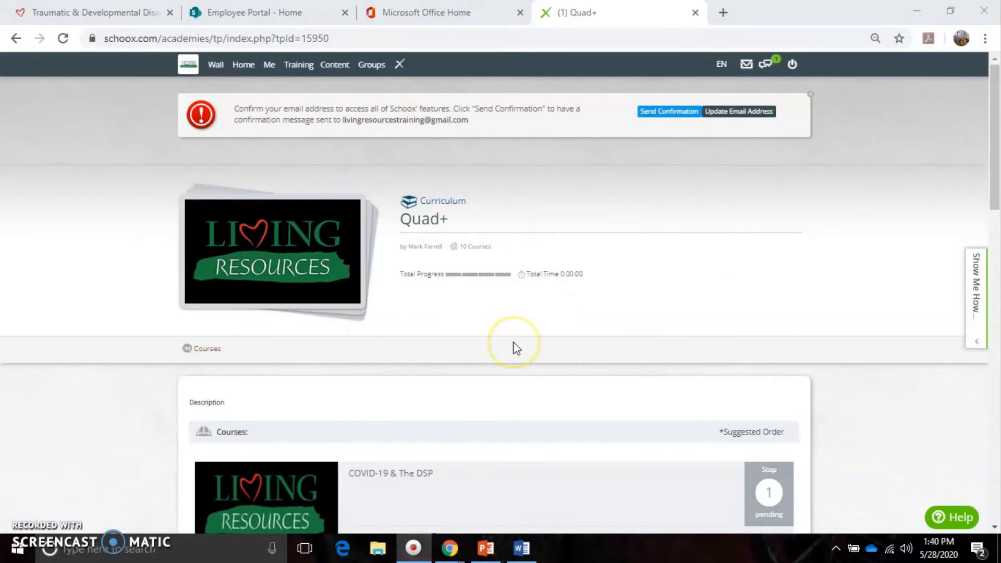
pyautogui.scroll(-1, 515, 347)
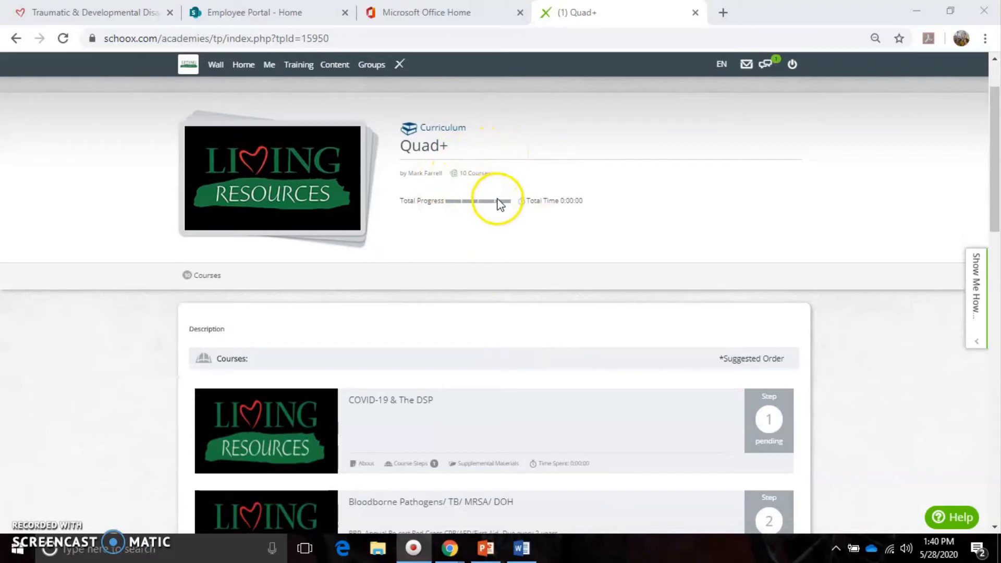
pyautogui.scroll(-3, 501, 204)
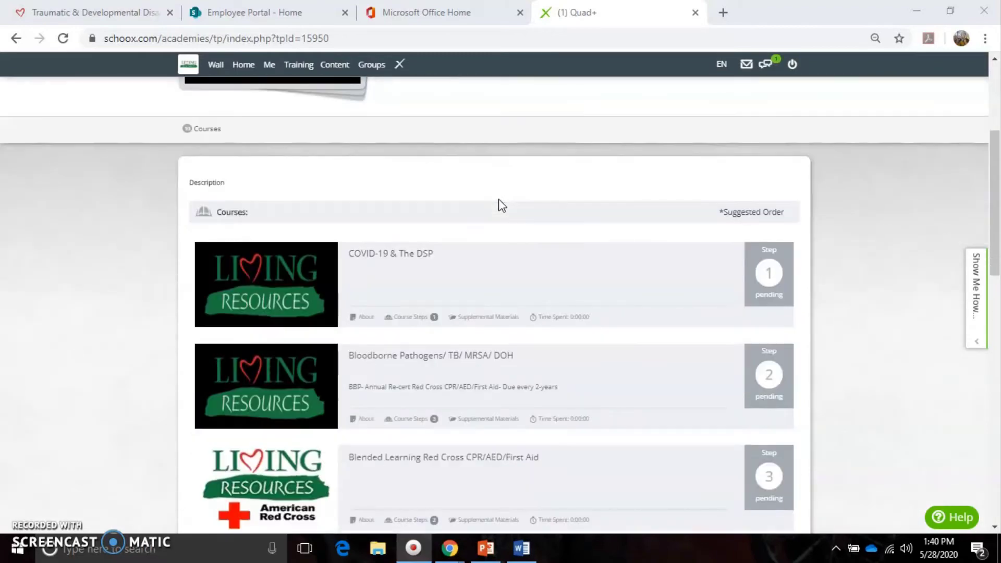
pyautogui.scroll(-5, 501, 205)
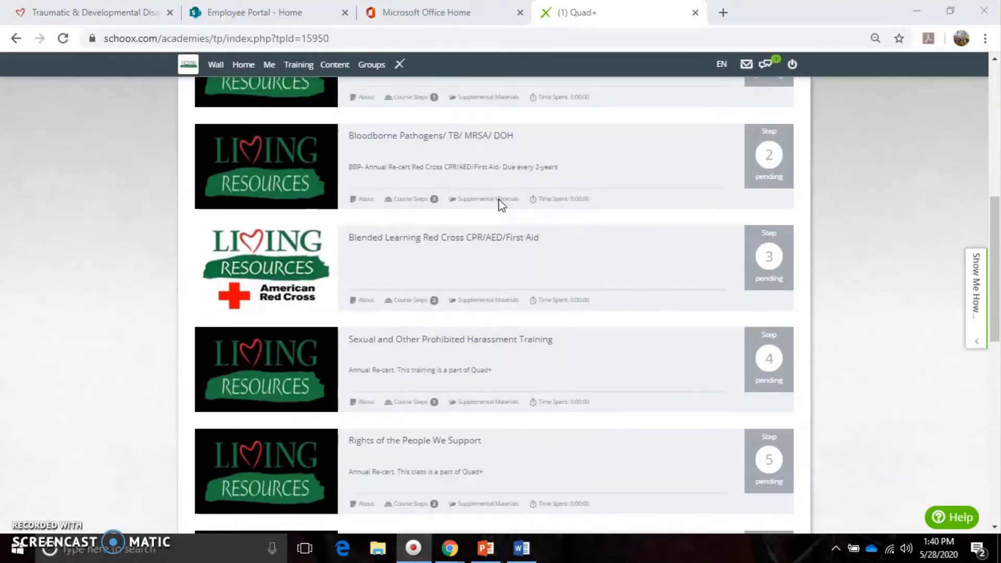
pyautogui.scroll(-3, 498, 198)
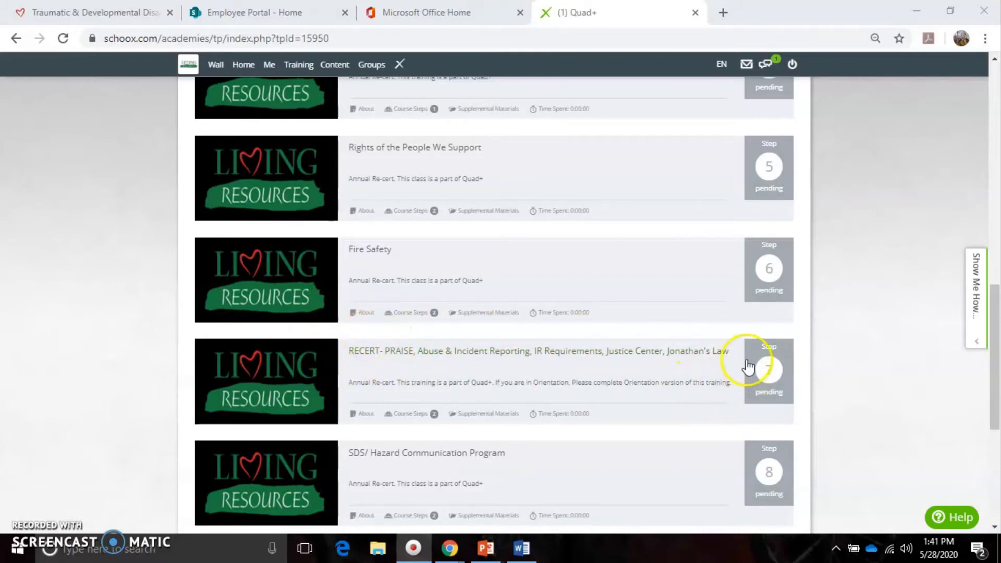
pyautogui.scroll(5, 772, 377)
pyautogui.scroll(10, 772, 379)
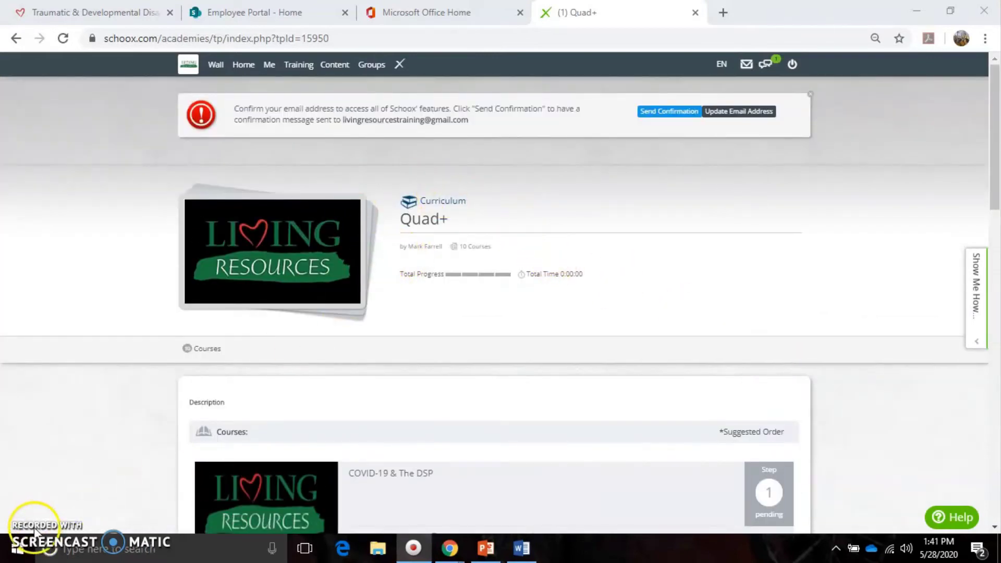
pyautogui.scroll(-8, 482, 226)
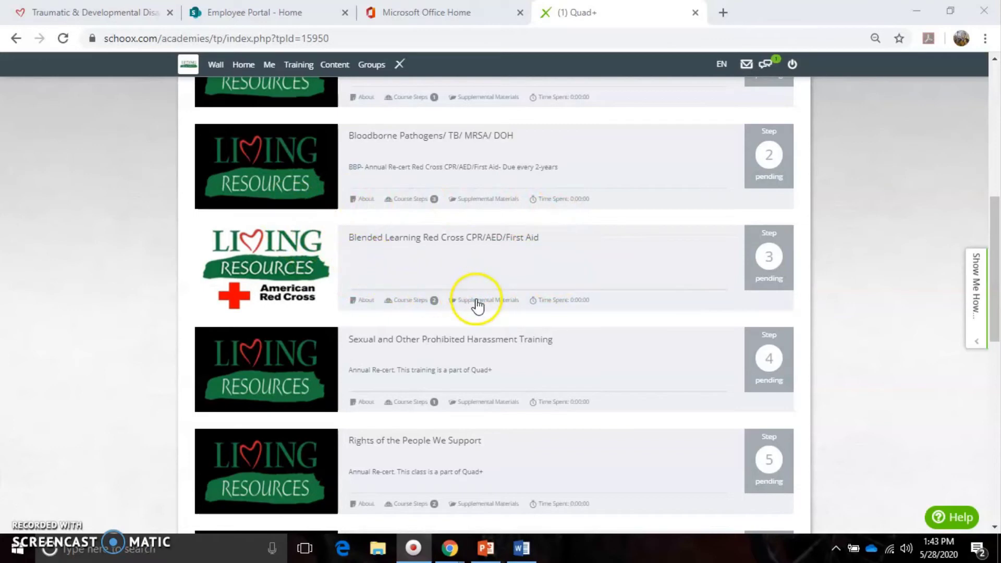
pyautogui.scroll(5, 476, 306)
pyautogui.scroll(3, 503, 332)
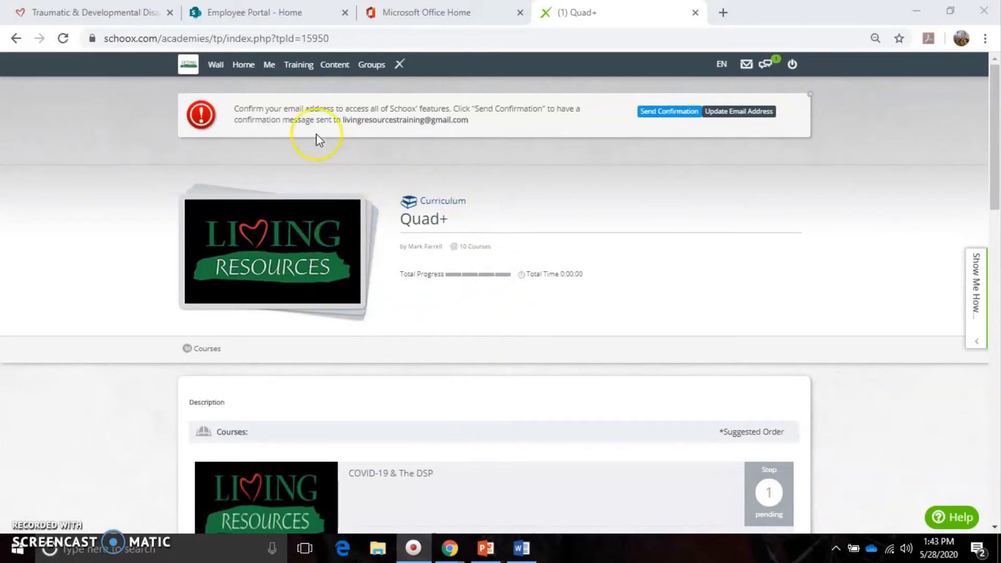
# Open My Training and review assigned courses: Carasolva, Core Competencies, OPWDD Safeguards, COVID-19 & The DSP.
pyautogui.moveTo(288, 63)
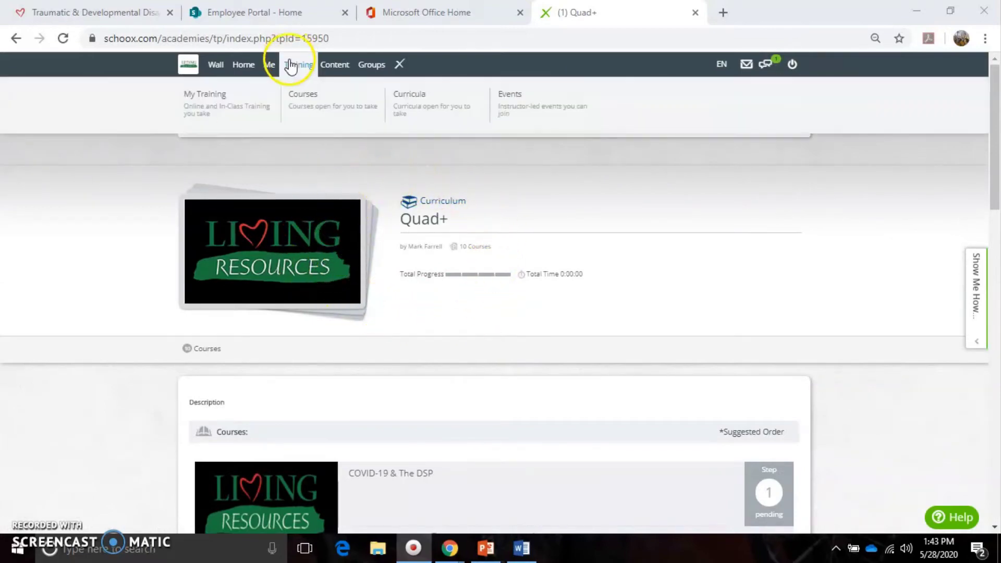
pyautogui.click(211, 100)
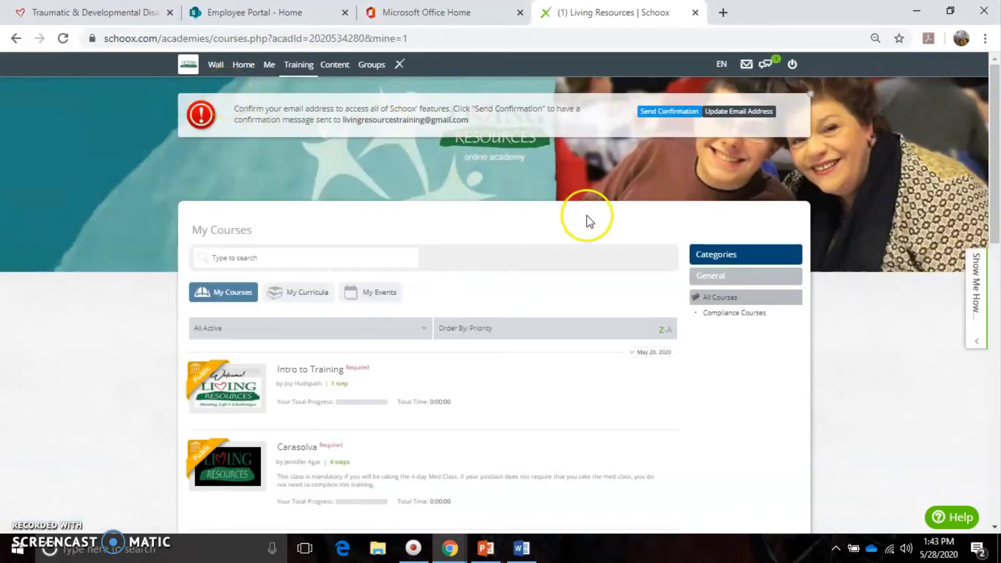
pyautogui.scroll(-4, 458, 346)
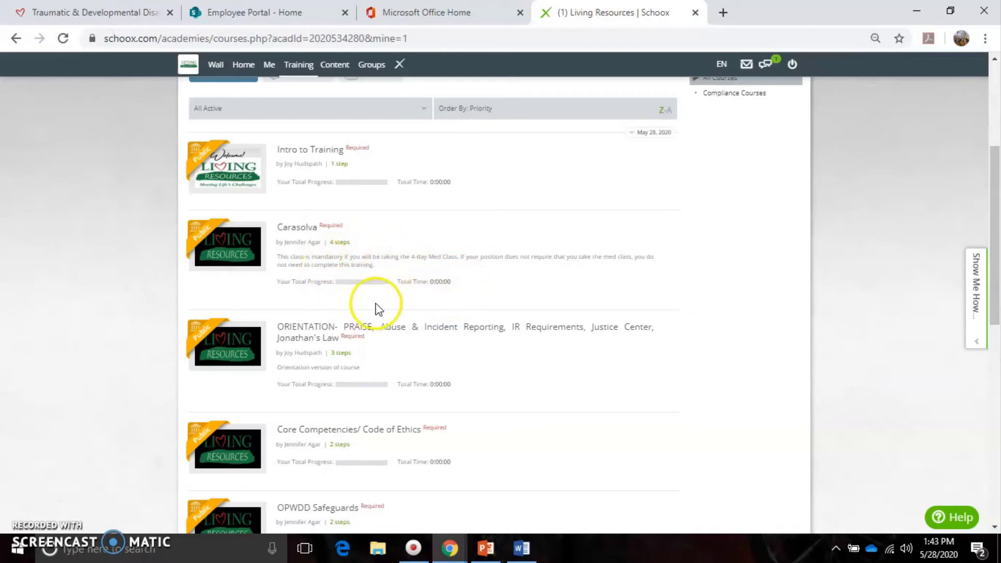
pyautogui.scroll(-1, 400, 300)
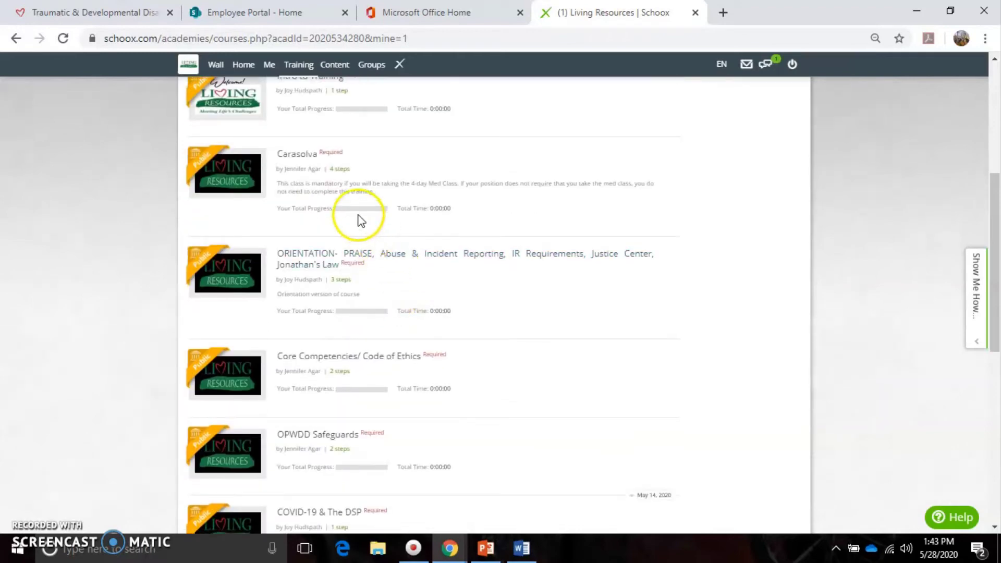
pyautogui.moveTo(358, 212)
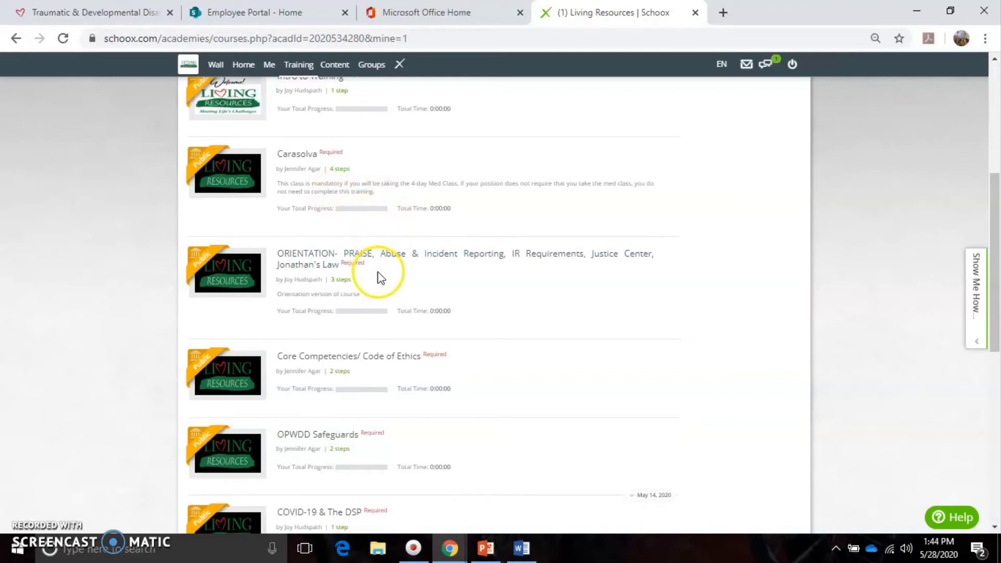
# Scroll past Vehicle Safety and HIPAA and open RECERT-PRAISE, Abuse & Incident Reporting.
pyautogui.scroll(-4, 388, 277)
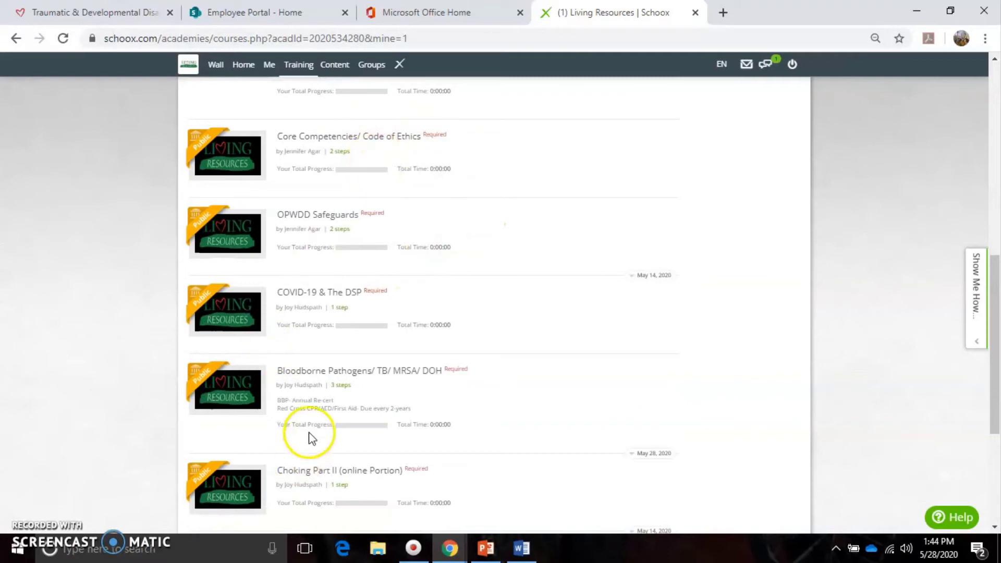
pyautogui.scroll(-5, 359, 348)
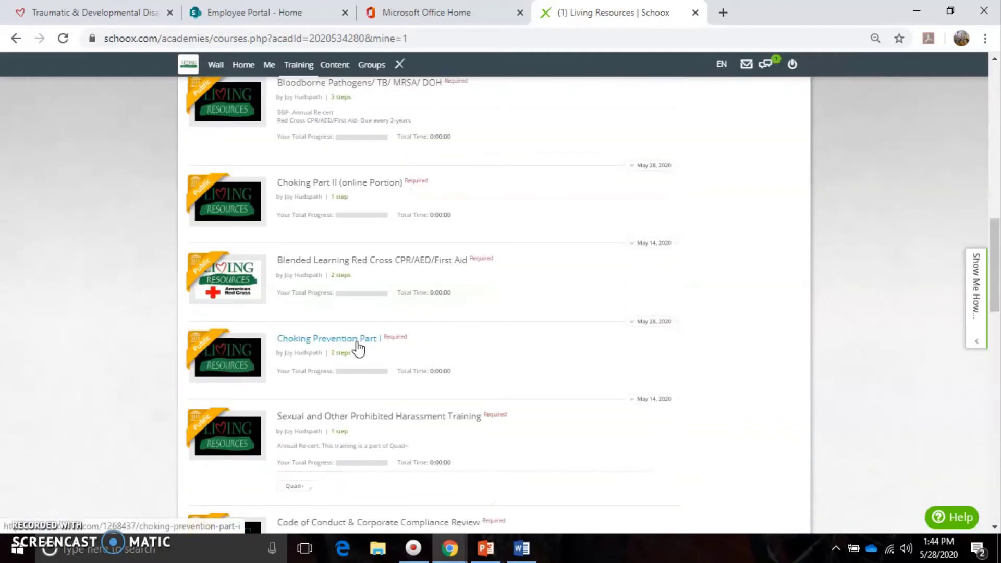
pyautogui.scroll(-3, 358, 346)
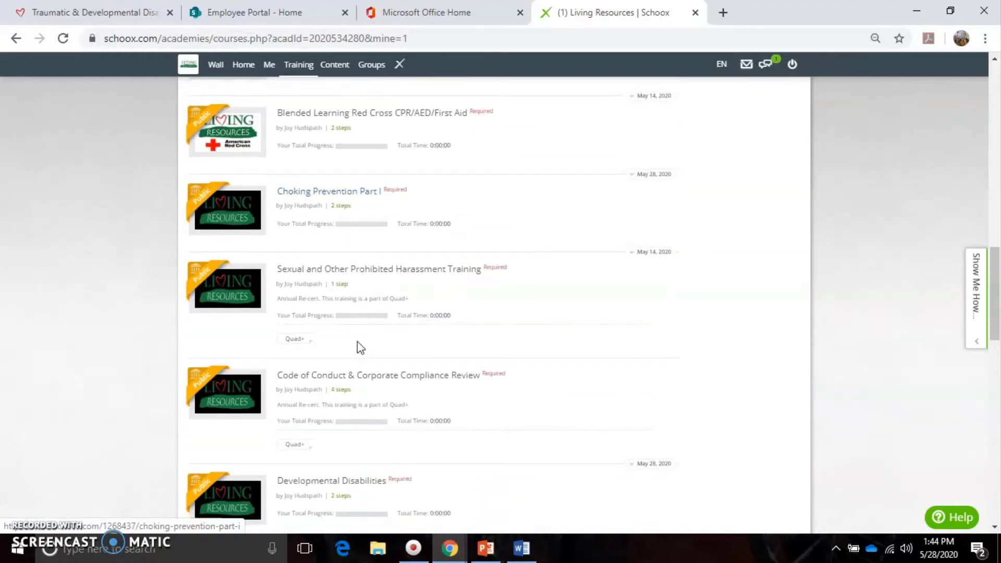
pyautogui.scroll(-3, 357, 346)
pyautogui.scroll(-3, 361, 346)
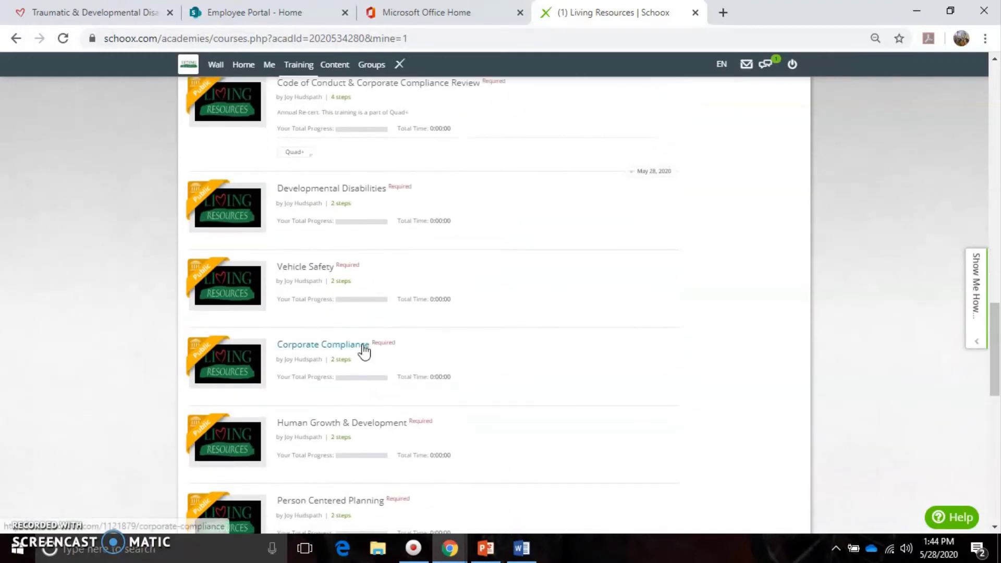
pyautogui.scroll(-4, 364, 350)
pyautogui.scroll(-3, 364, 350)
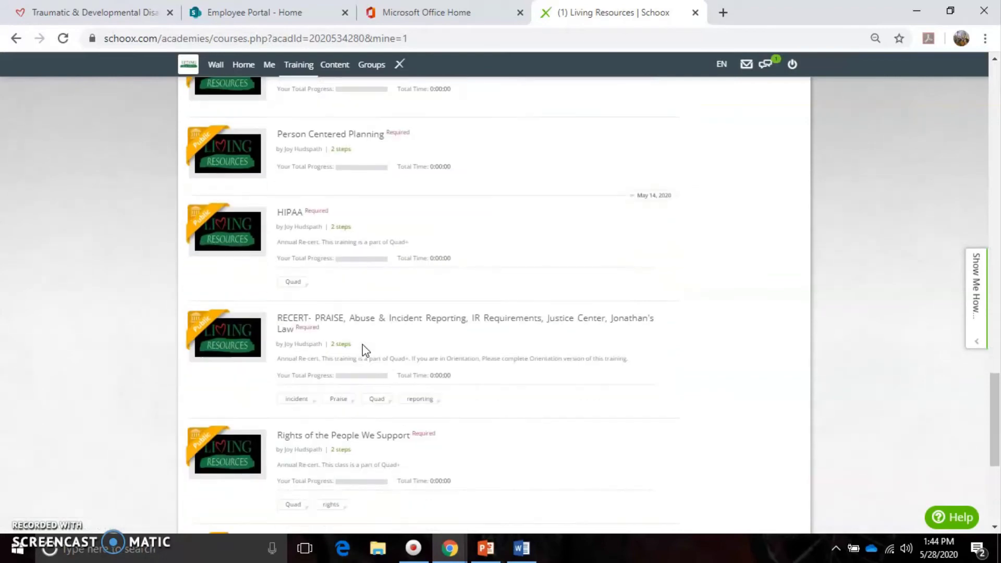
pyautogui.click(373, 325)
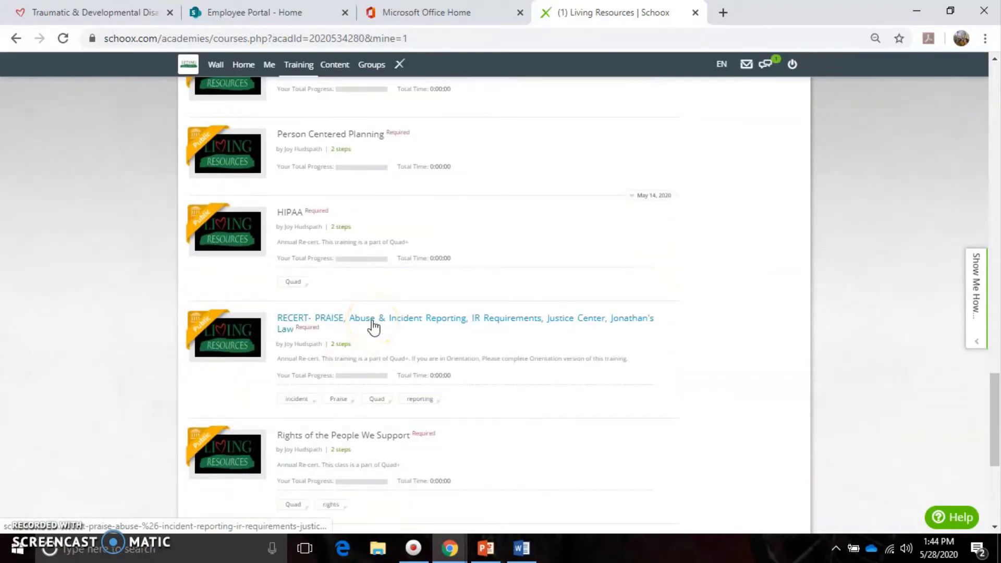
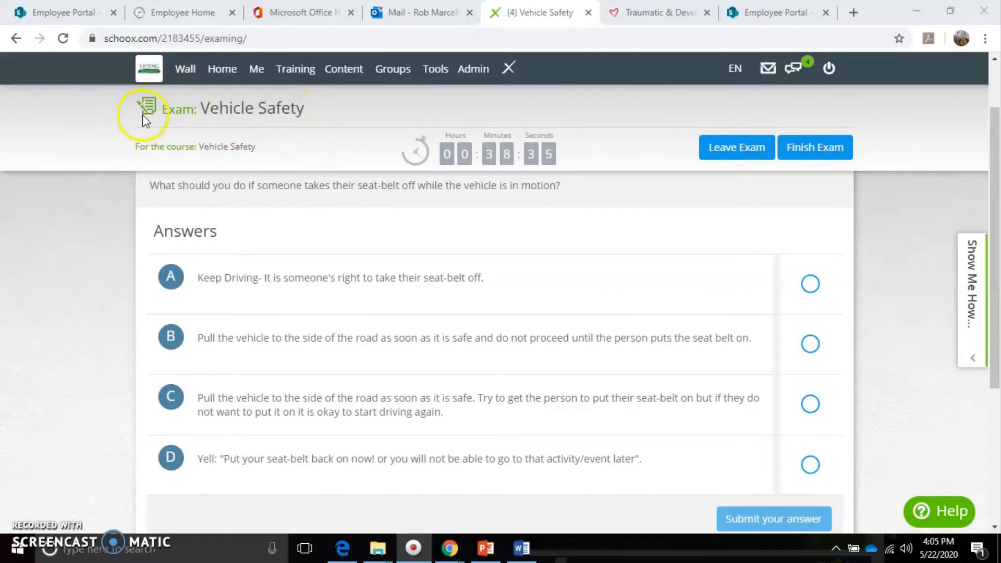
# Scroll through question 1's seat-belt answer choices without selecting any.
pyautogui.scroll(2, 384, 313)
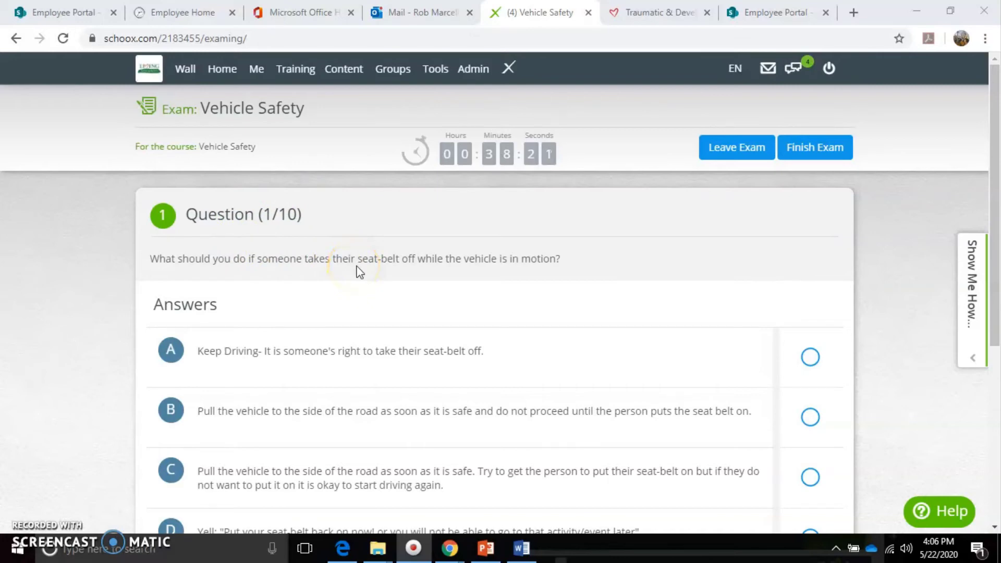
pyautogui.scroll(-1, 373, 264)
pyautogui.scroll(1, 376, 263)
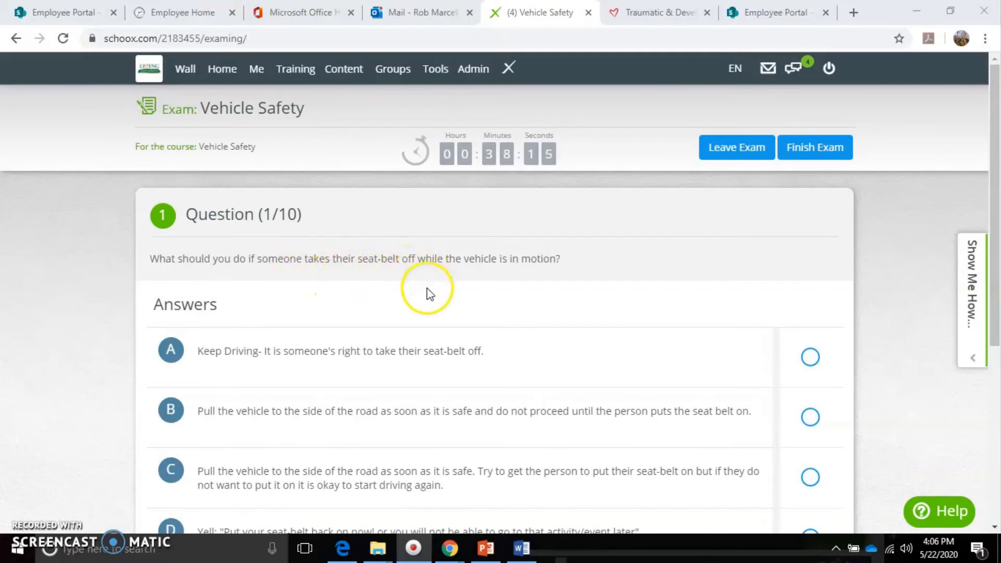
pyautogui.scroll(-1, 429, 289)
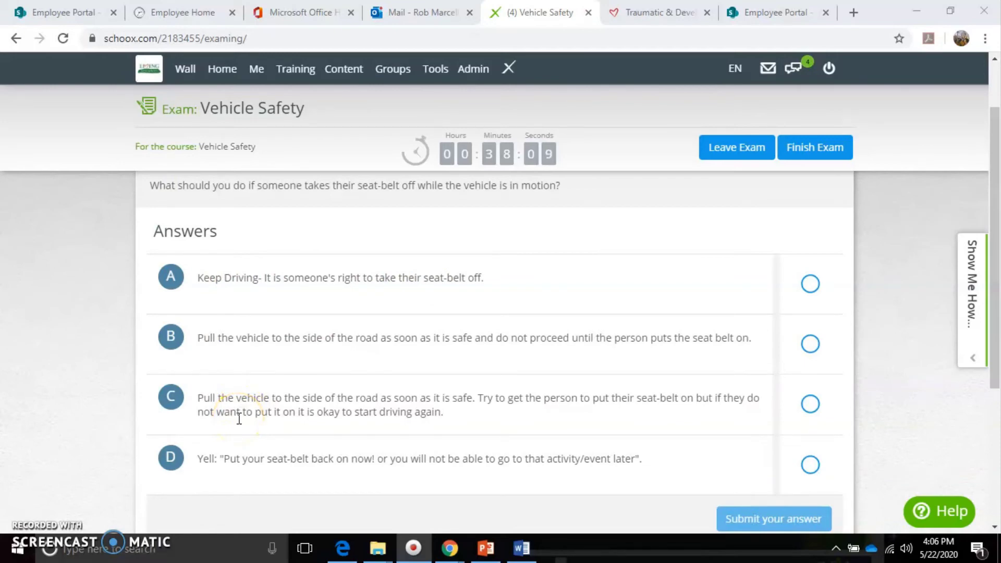
pyautogui.scroll(-1, 239, 418)
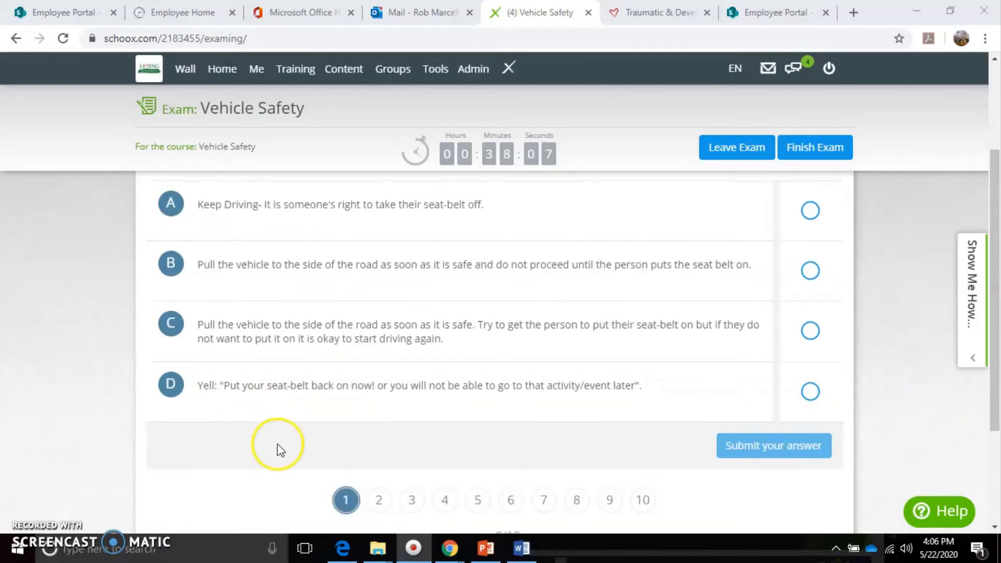
pyautogui.scroll(1, 808, 229)
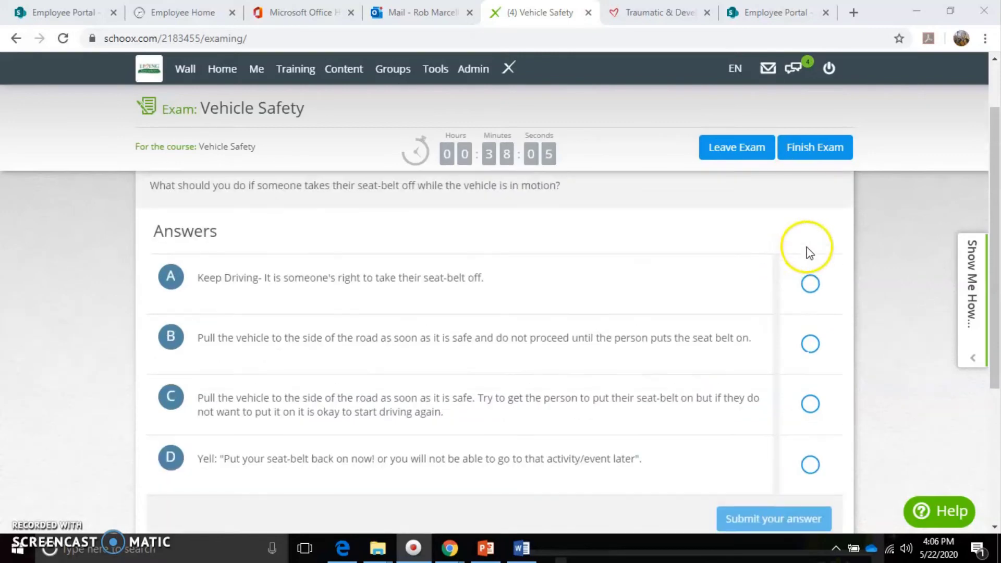
pyautogui.scroll(-1, 771, 465)
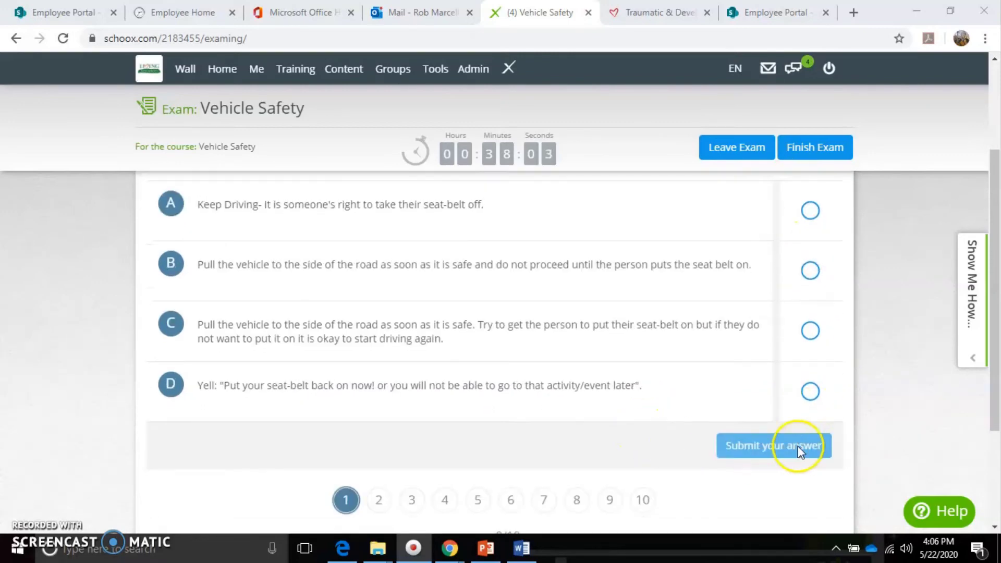
pyautogui.scroll(1, 800, 445)
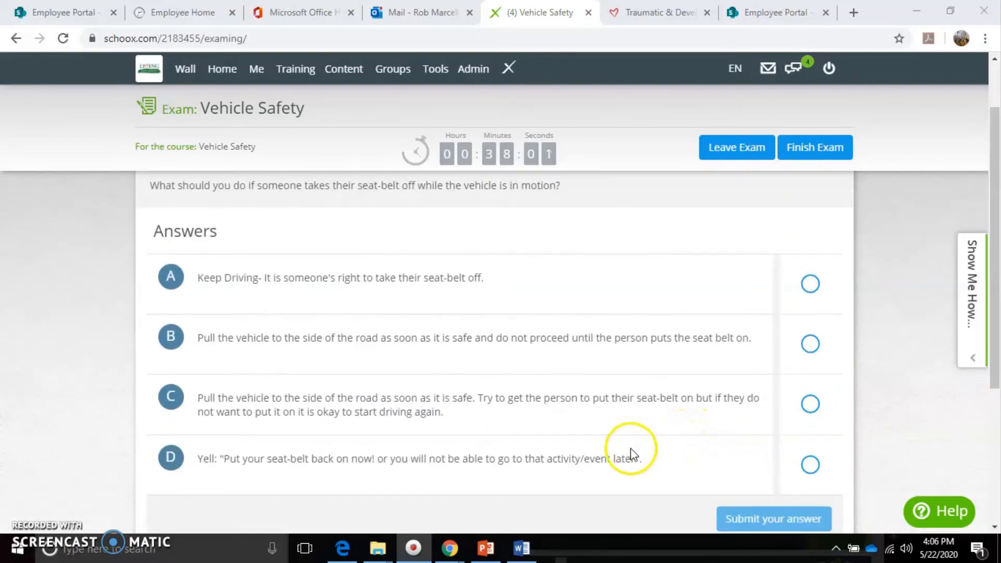
# Answer question 1 with B, pulling over until the seat belt is on.
pyautogui.click(822, 350)
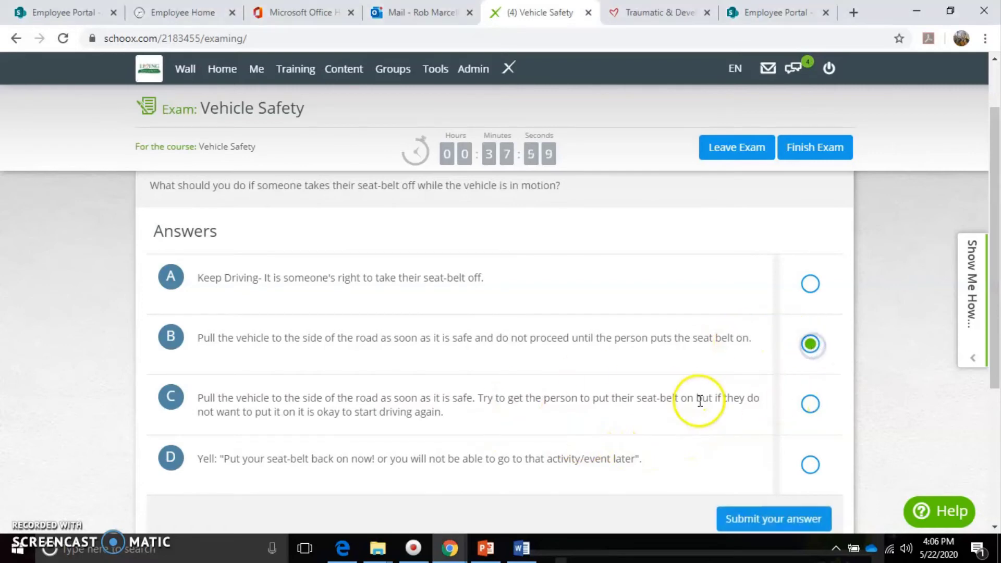
pyautogui.scroll(-1, 698, 407)
pyautogui.click(742, 447)
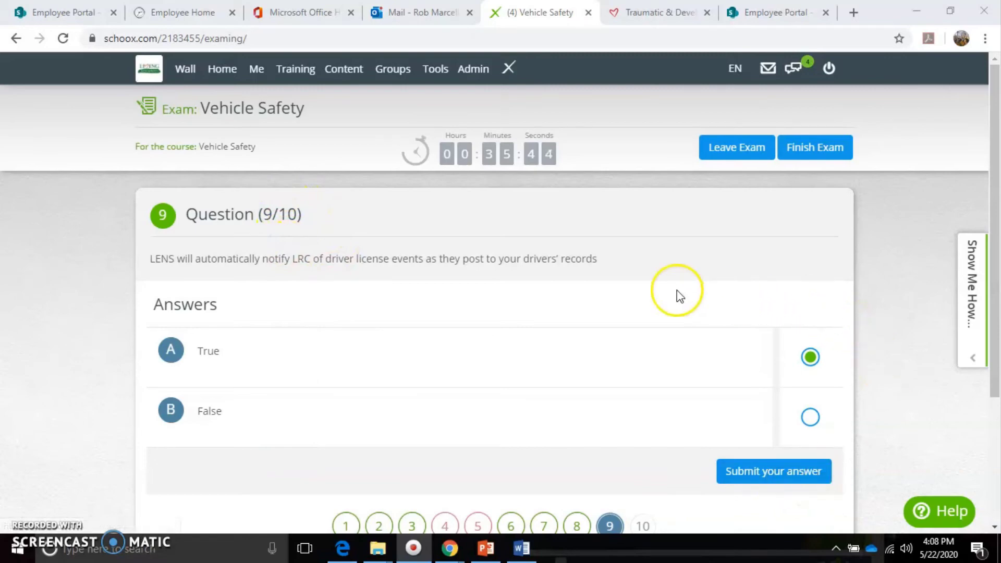
# Answer True for question 9 and All of the above for the final Pre-Trip question.
pyautogui.click(775, 469)
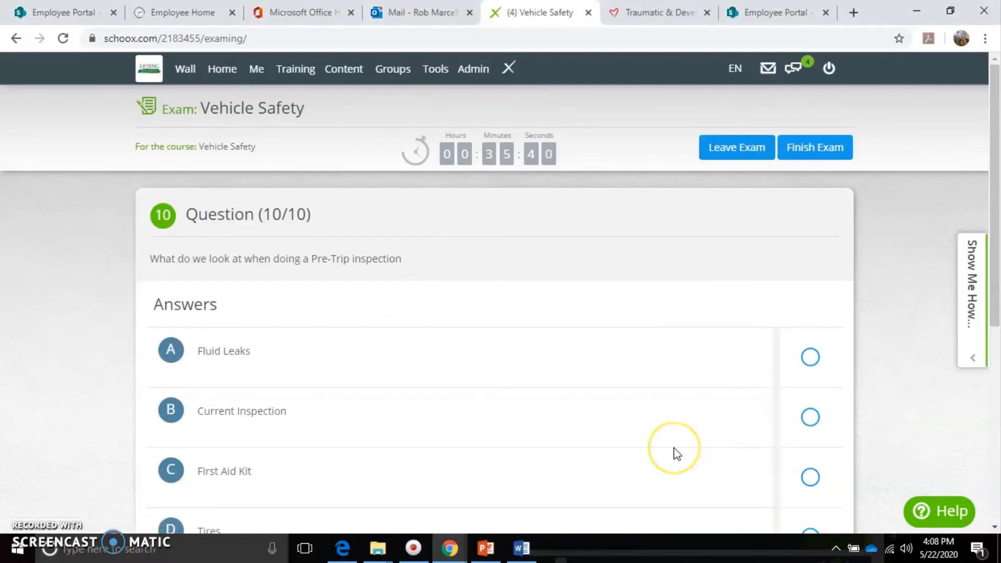
pyautogui.scroll(-2, 677, 453)
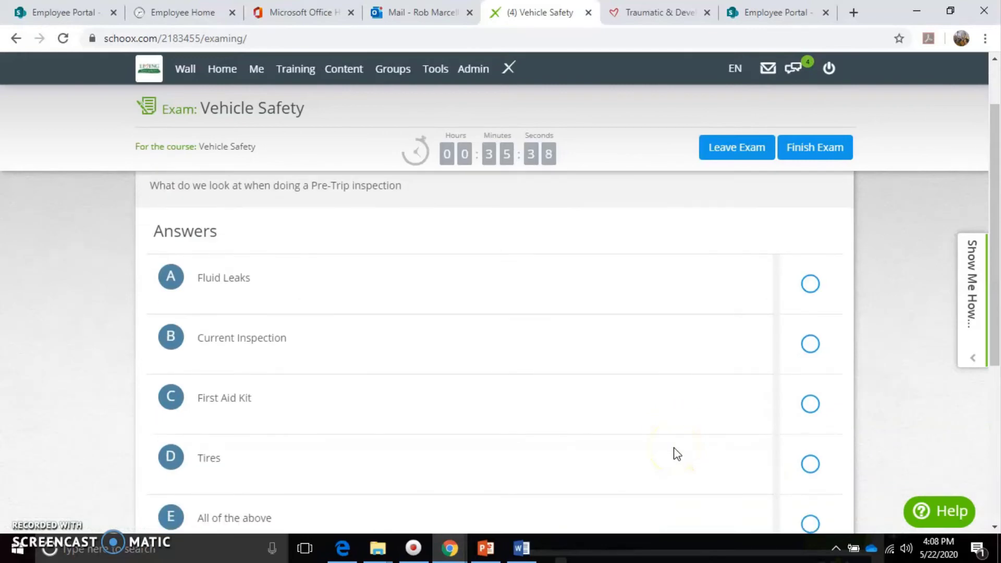
pyautogui.click(811, 523)
pyautogui.scroll(-2, 845, 451)
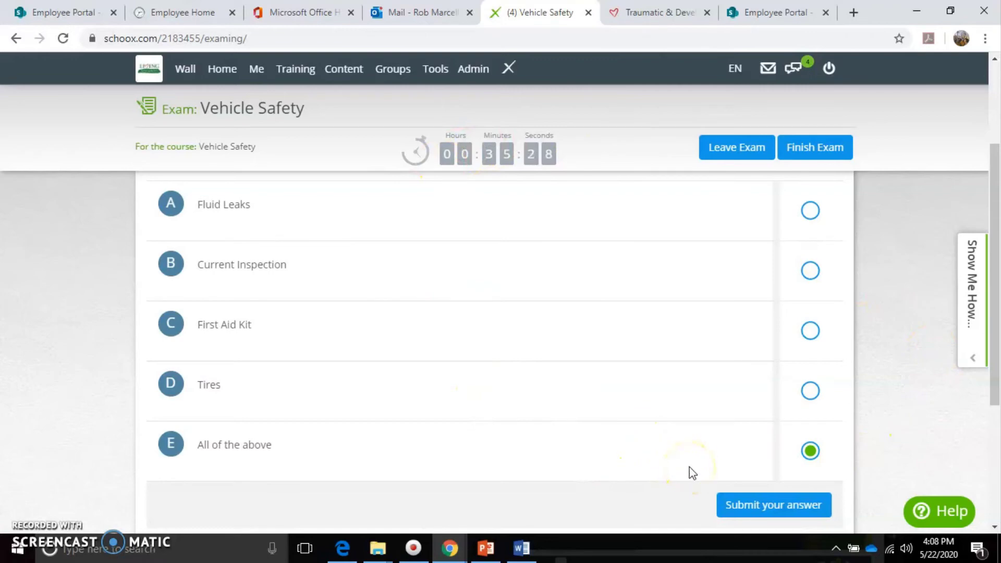
pyautogui.click(758, 505)
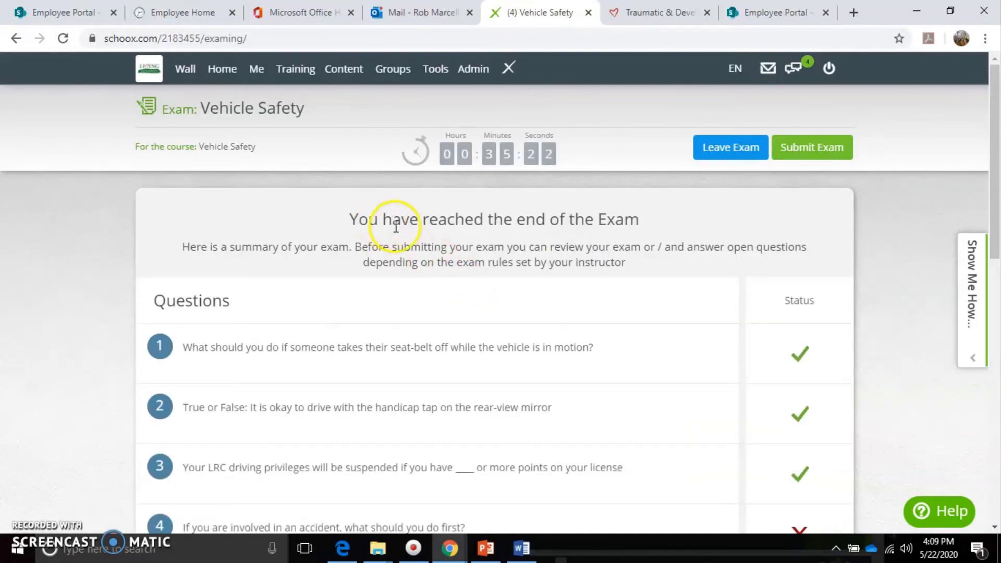
# Review the summary's status marks: questions 4 and 5 wrong, all others correct.
pyautogui.scroll(-3, 587, 233)
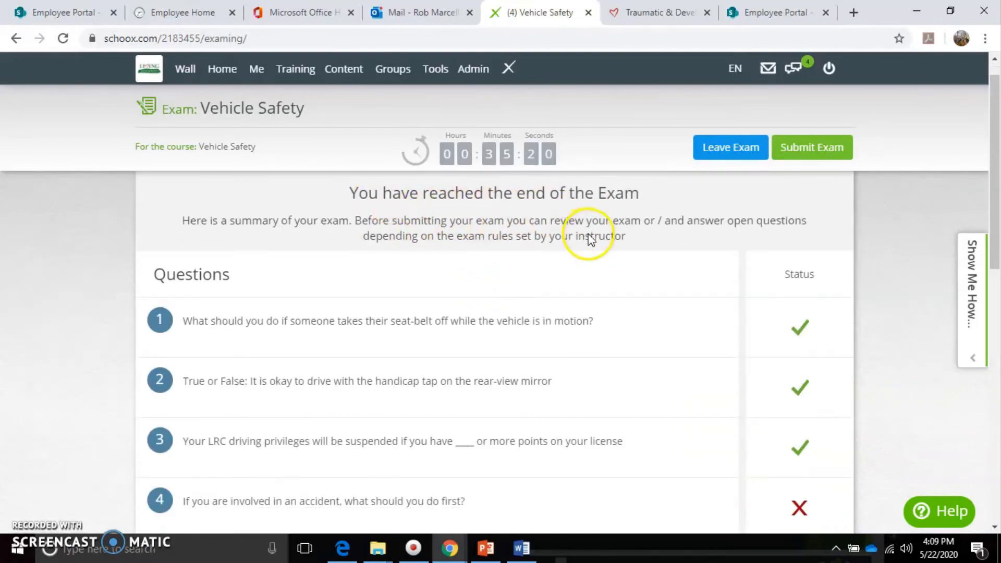
pyautogui.scroll(-7, 596, 241)
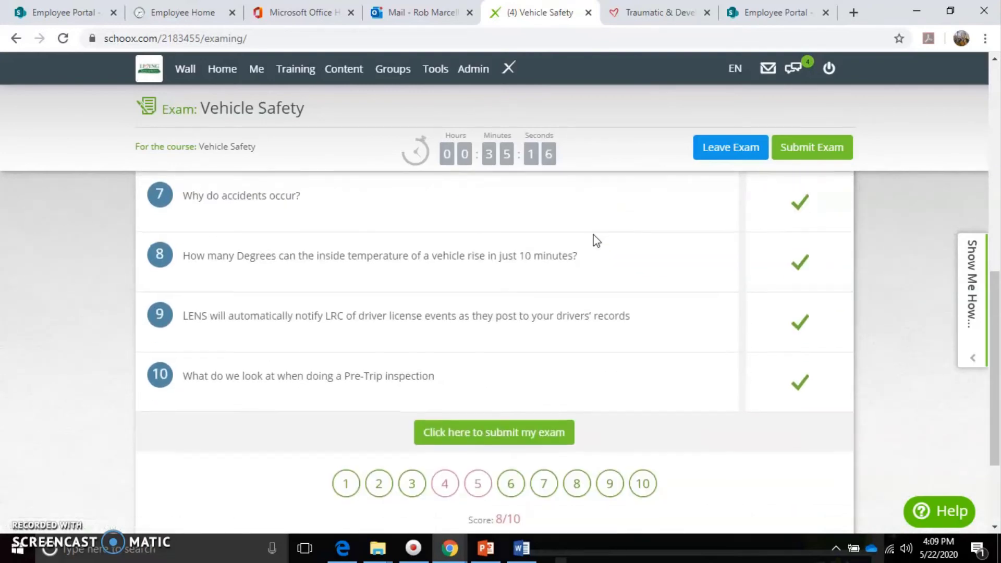
pyautogui.scroll(8, 596, 241)
pyautogui.scroll(2, 595, 241)
pyautogui.click(587, 224)
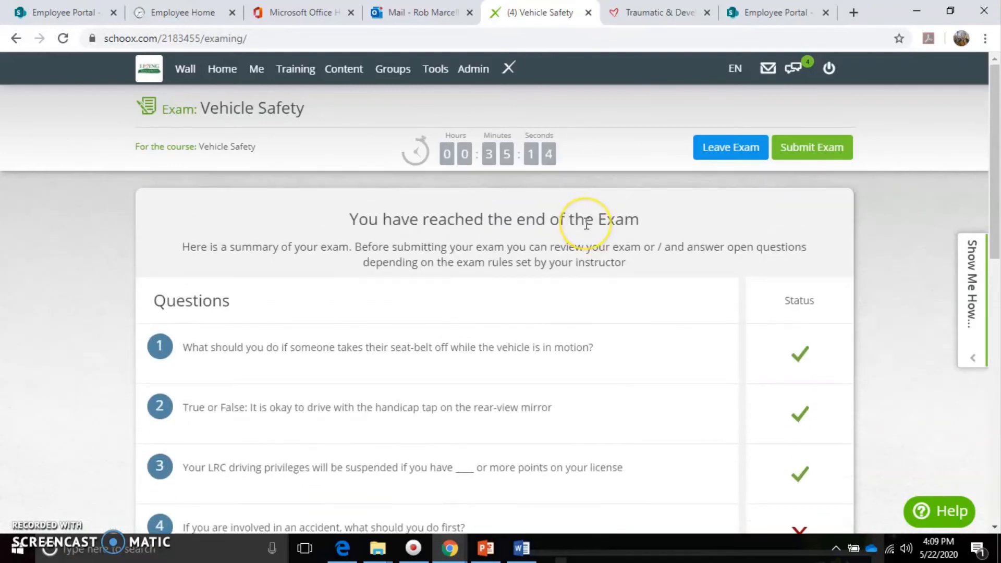
pyautogui.scroll(-4, 587, 224)
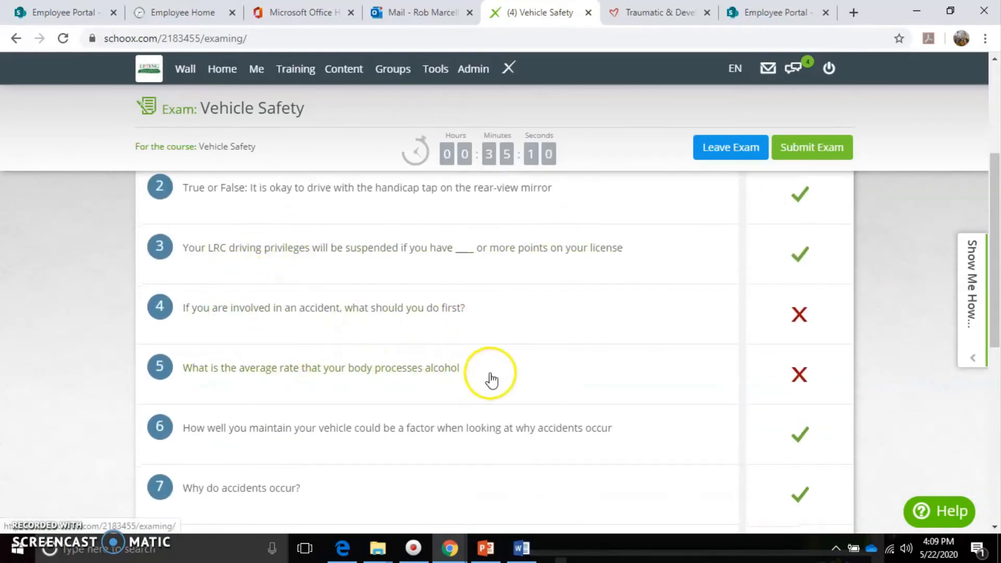
pyautogui.scroll(-4, 532, 365)
pyautogui.scroll(-3, 579, 353)
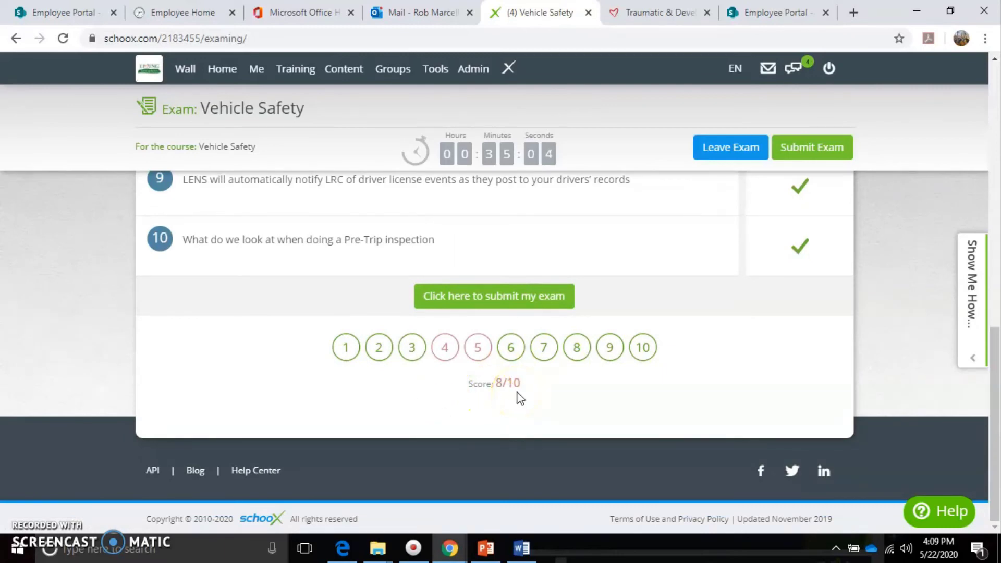
pyautogui.scroll(6, 520, 399)
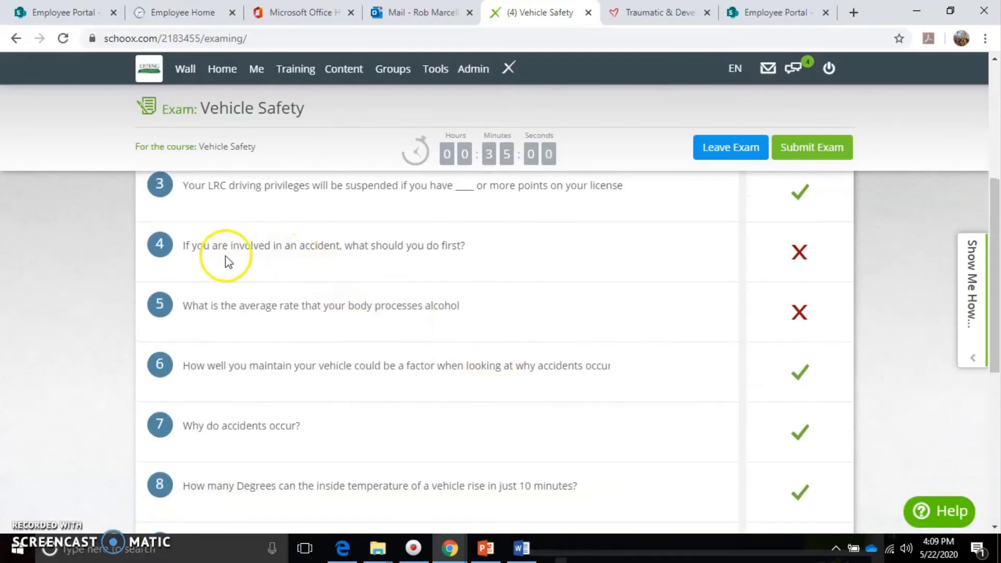
pyautogui.doubleClick(356, 246)
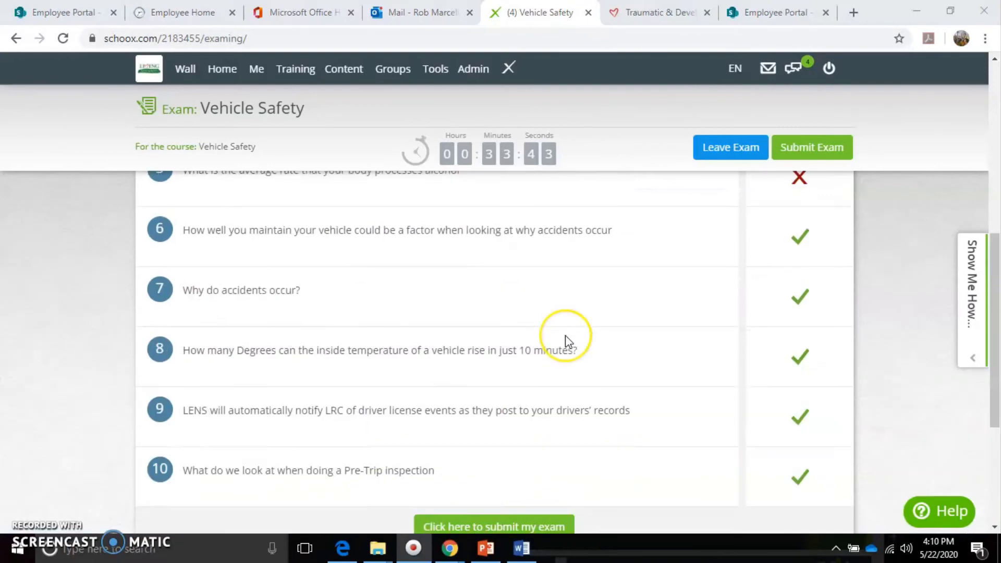
pyautogui.scroll(1, 567, 341)
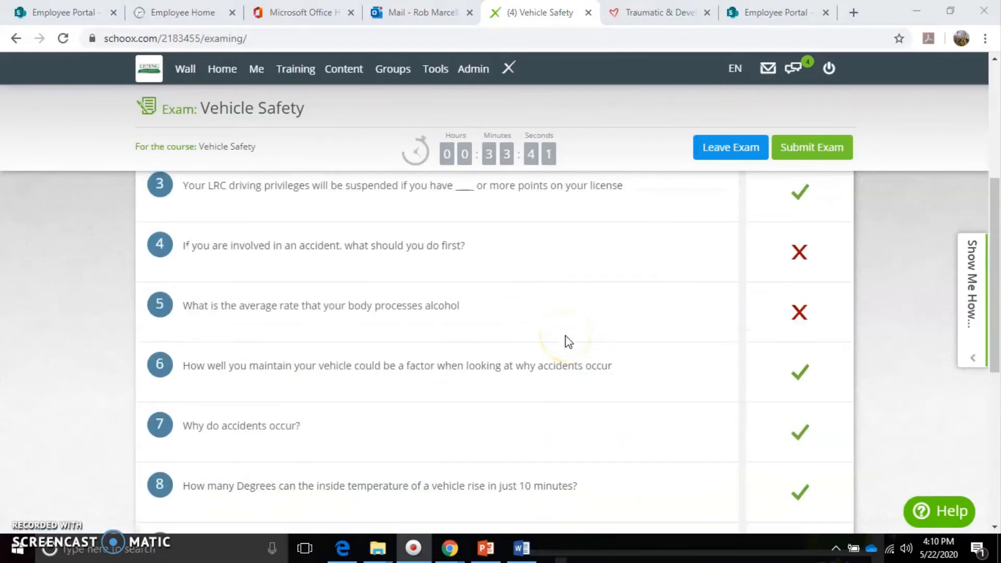
# Review question 4's chosen answer Call 911, then go to question 5.
pyautogui.click(336, 246)
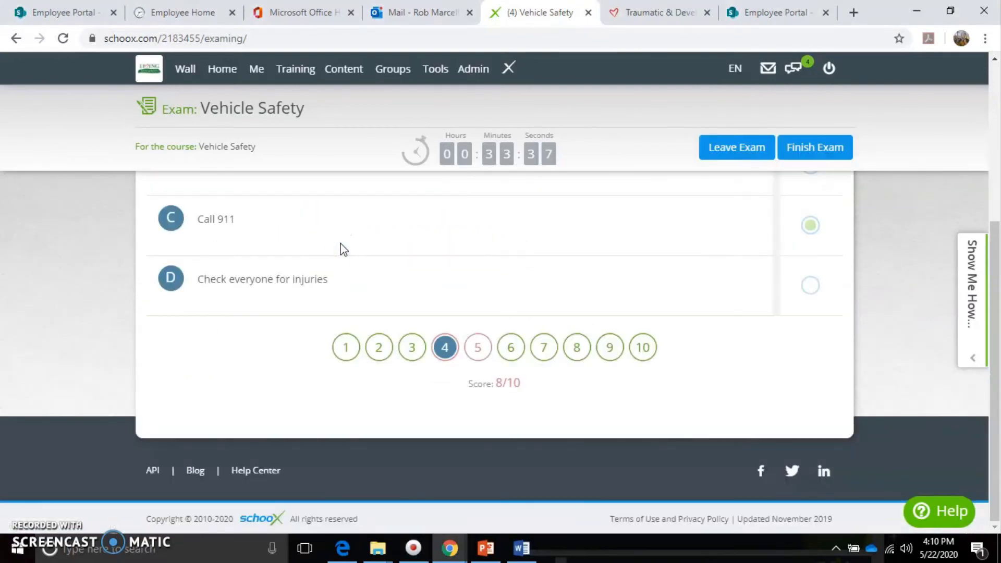
pyautogui.click(396, 279)
pyautogui.scroll(3, 398, 281)
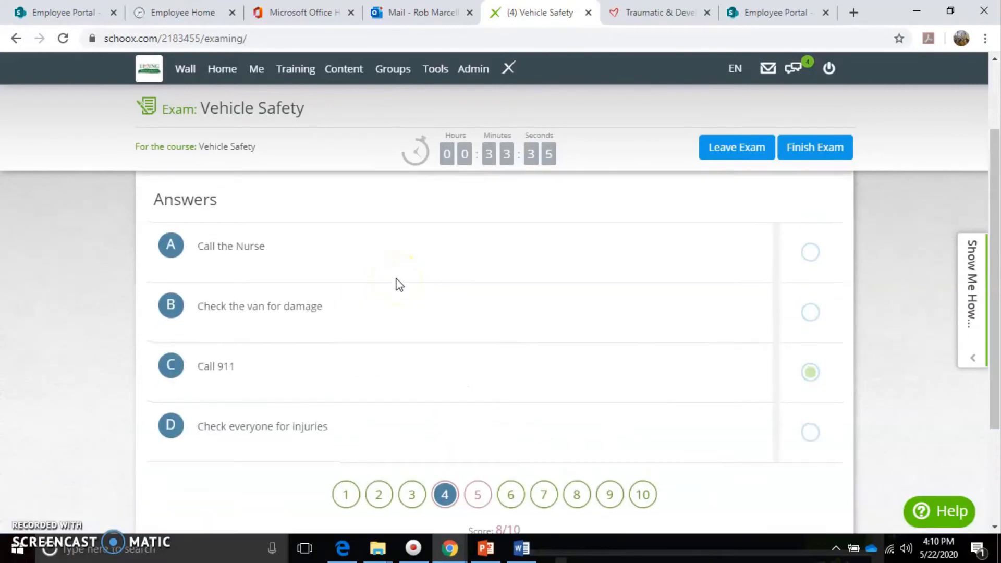
pyautogui.scroll(2, 399, 284)
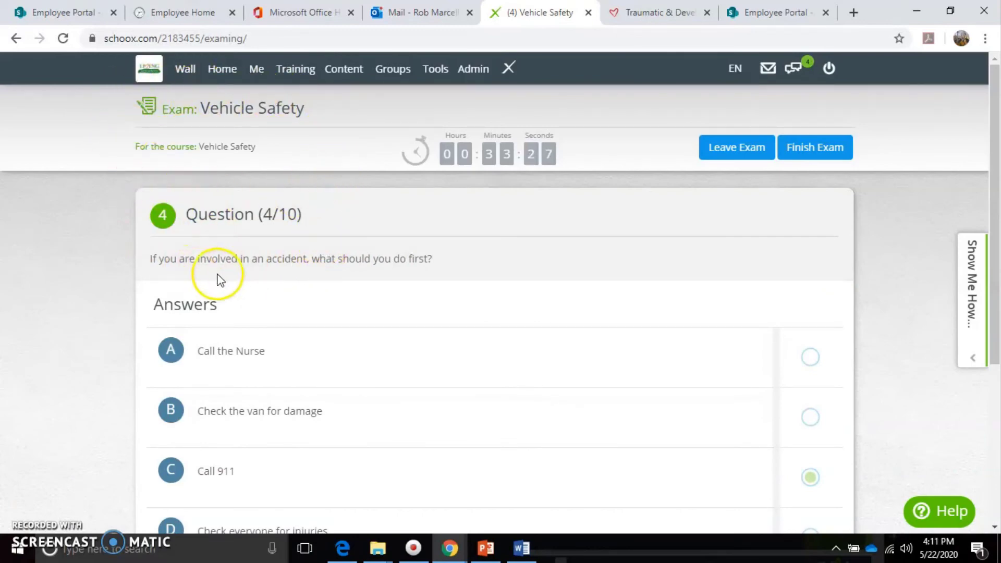
pyautogui.scroll(-1, 409, 272)
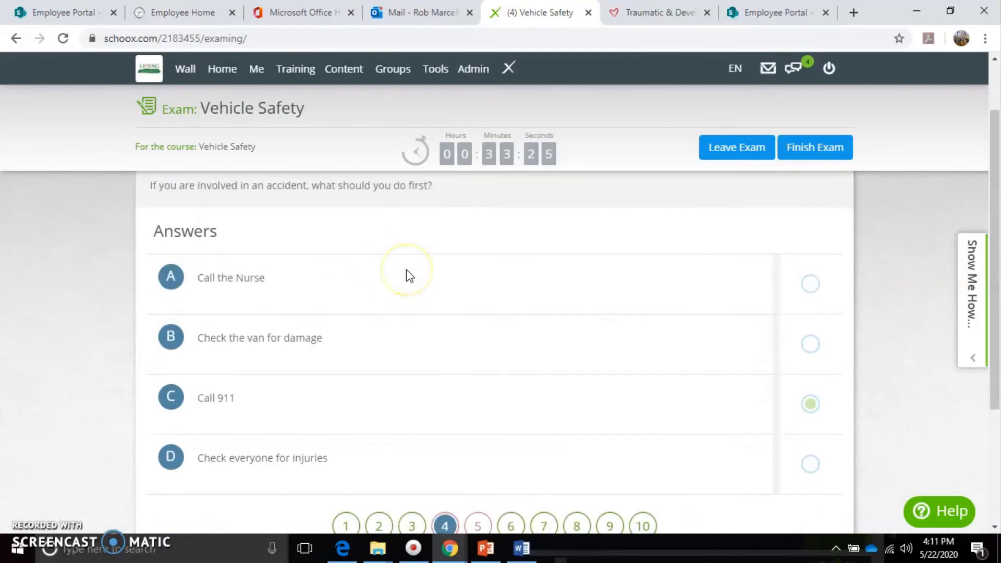
pyautogui.scroll(-1, 409, 272)
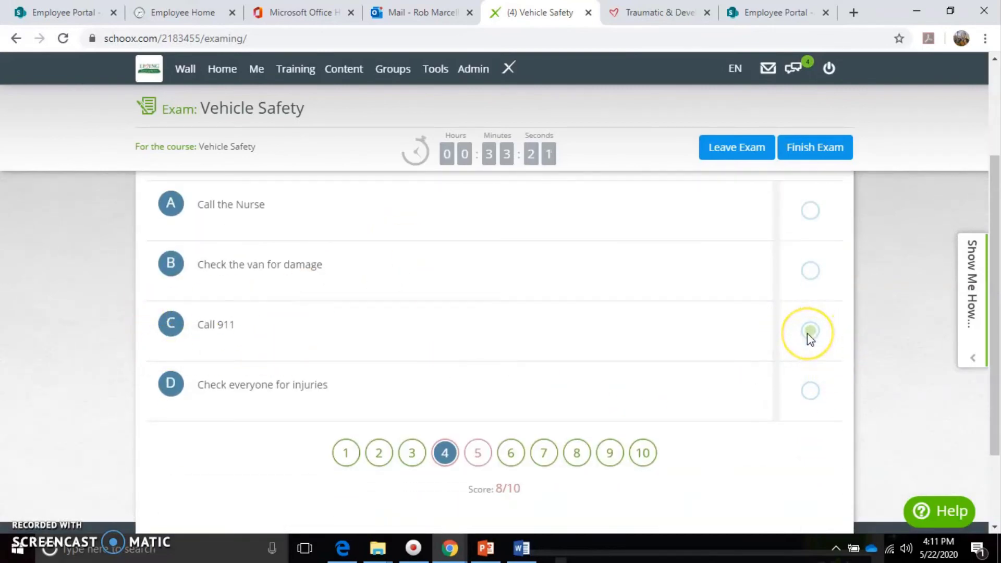
pyautogui.scroll(1, 693, 373)
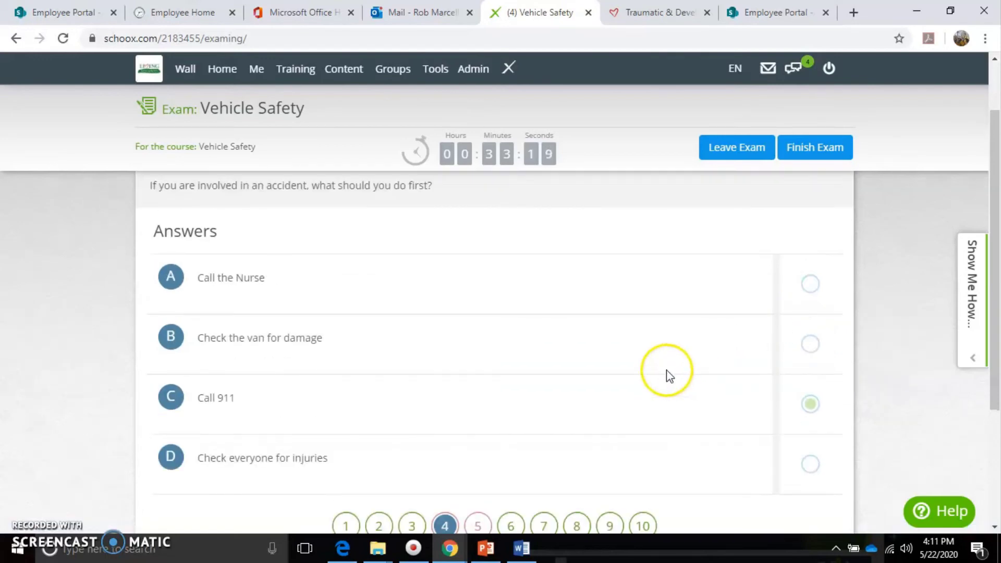
pyautogui.scroll(-2, 426, 331)
pyautogui.scroll(1, 435, 320)
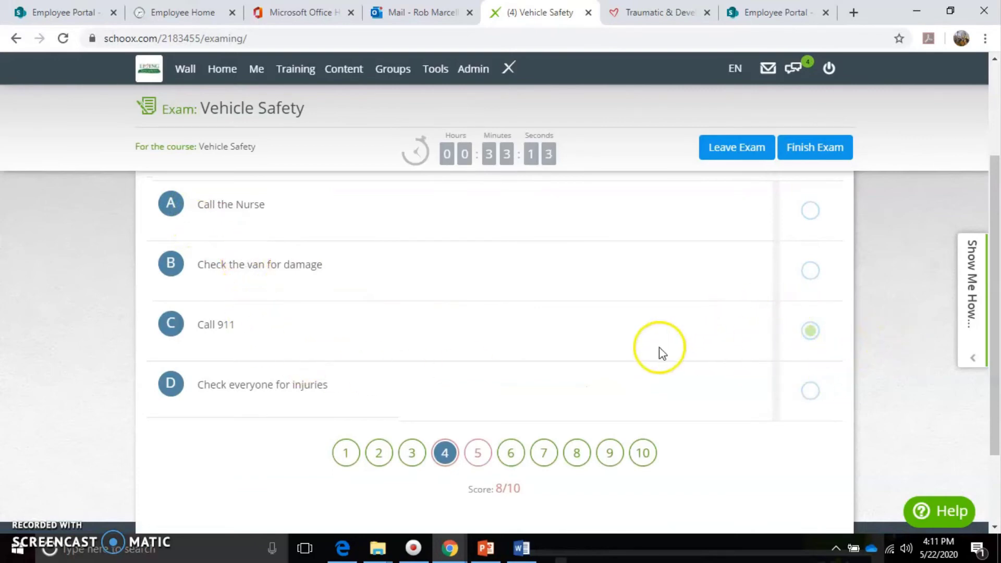
pyautogui.scroll(1, 662, 348)
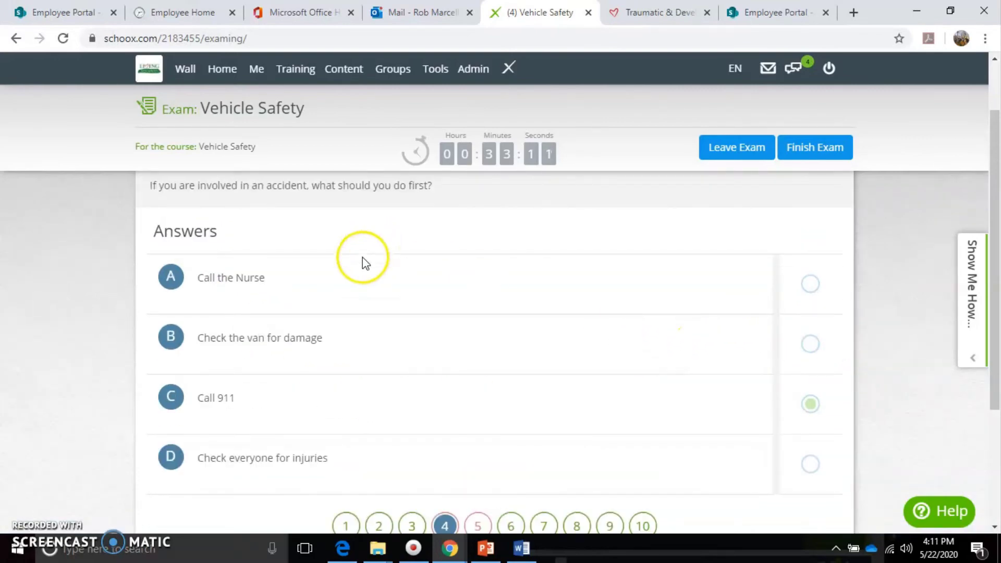
pyautogui.scroll(-2, 596, 343)
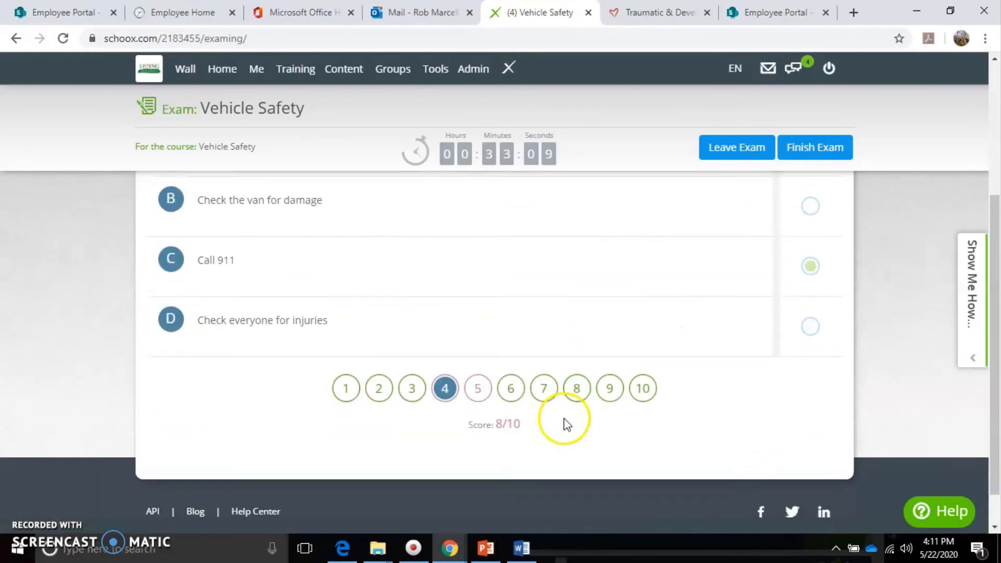
pyautogui.click(478, 385)
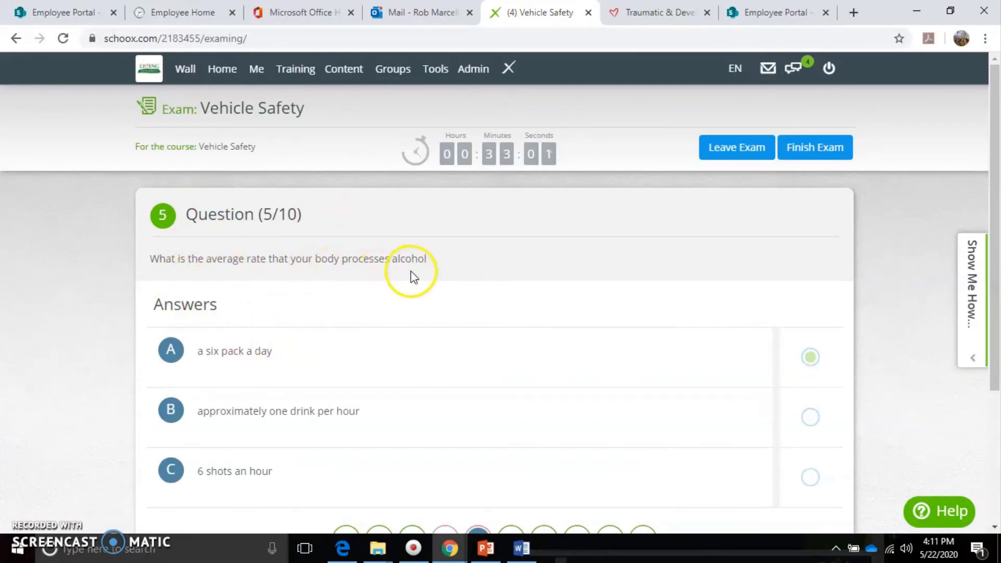
# Look over question 5's 'a six pack a day' answer and return to question 1.
pyautogui.scroll(-1, 417, 271)
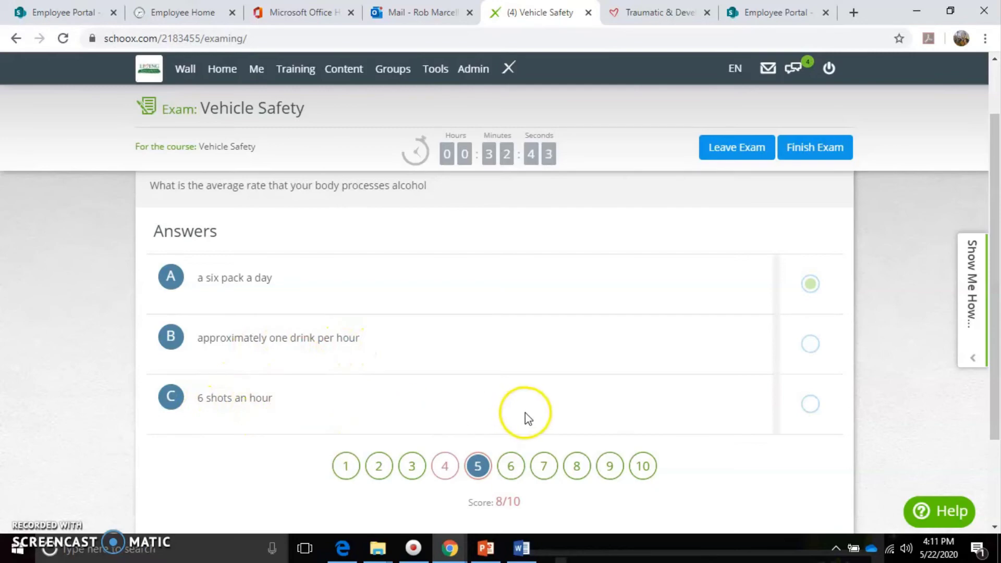
pyautogui.scroll(2, 540, 407)
pyautogui.scroll(-2, 525, 402)
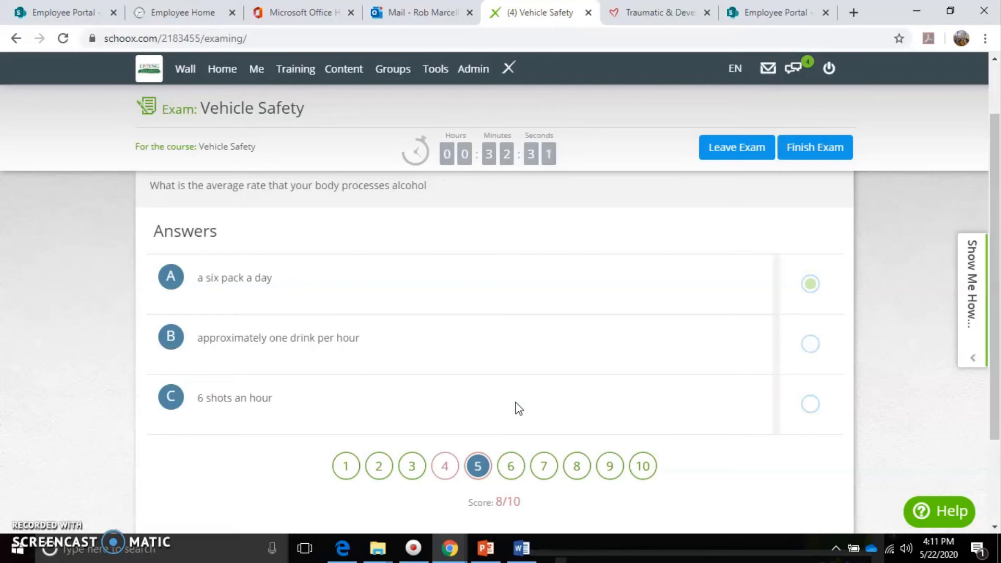
pyautogui.click(480, 398)
pyautogui.scroll(1, 480, 398)
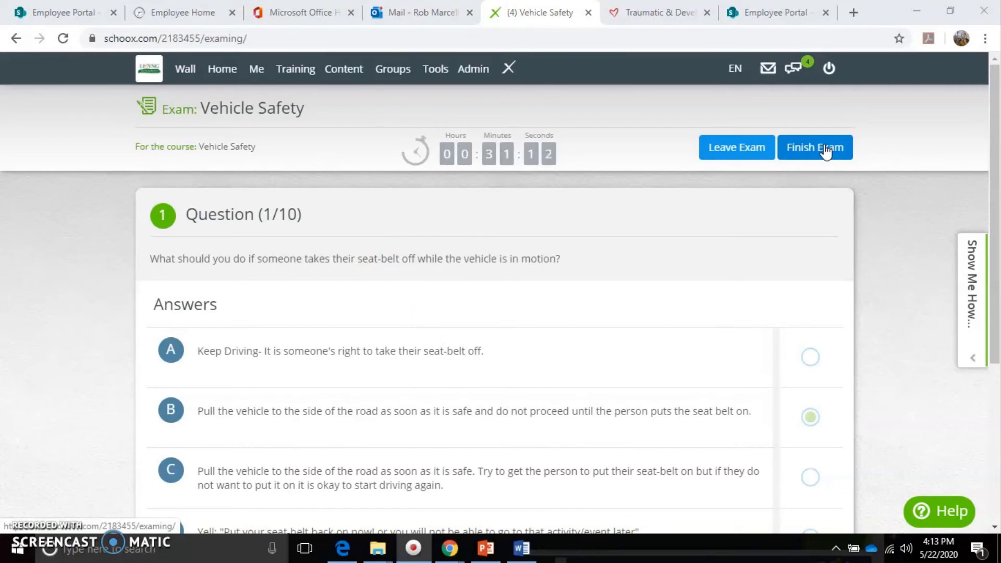
# Finish the exam, check the 8/10 score on the summary, and submit it.
pyautogui.click(825, 152)
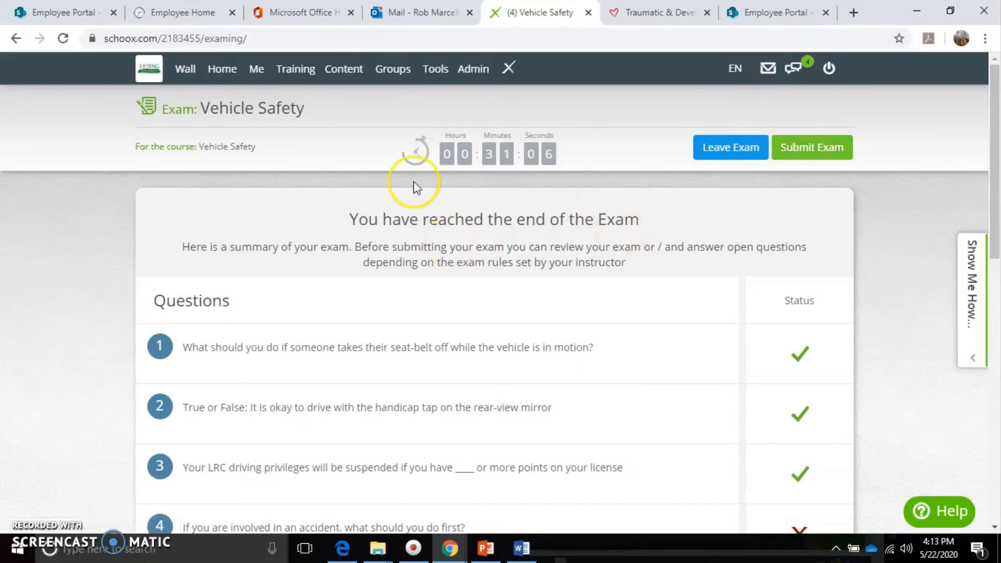
pyautogui.scroll(-4, 624, 289)
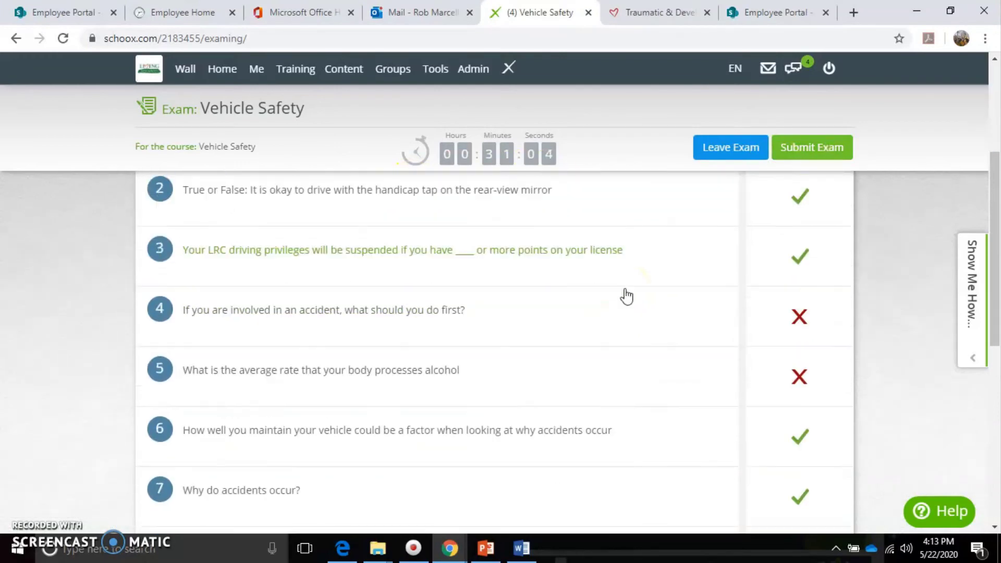
pyautogui.scroll(-5, 625, 290)
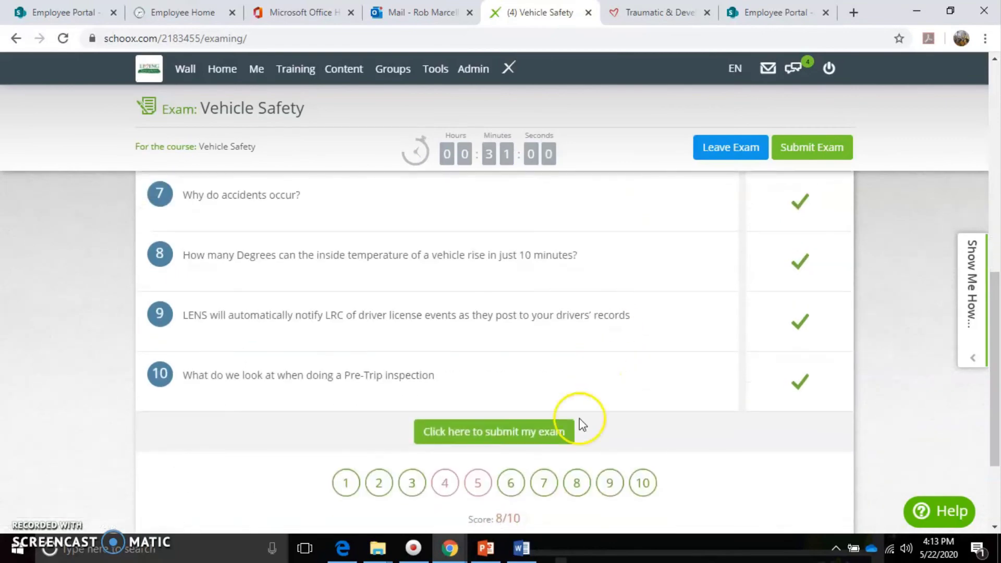
pyautogui.scroll(10, 815, 383)
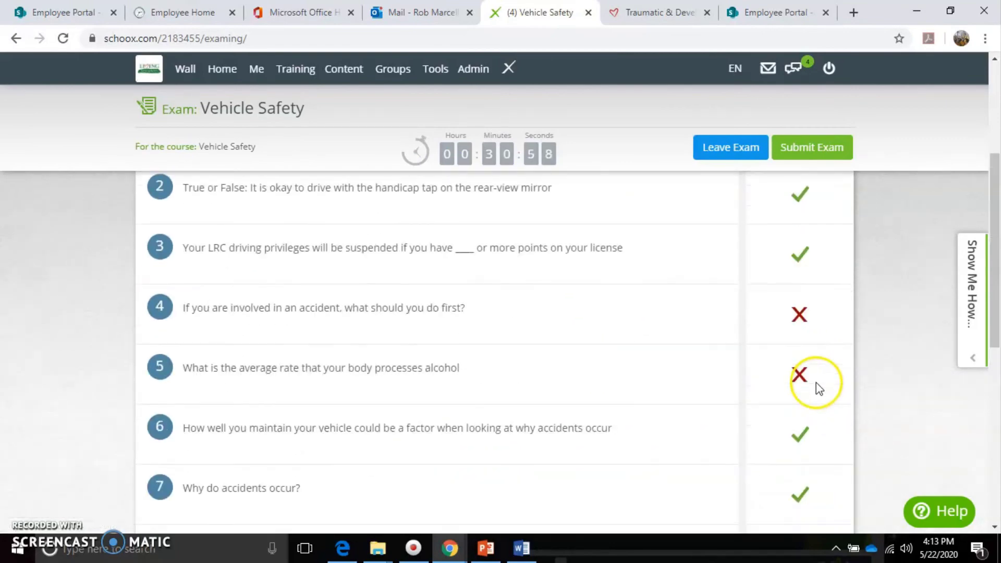
pyautogui.scroll(-1, 816, 386)
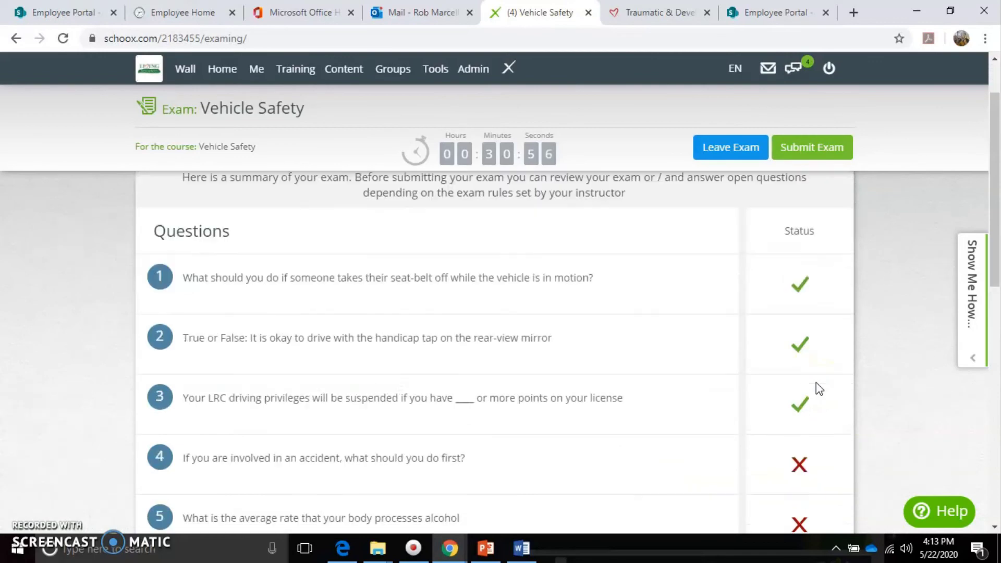
pyautogui.click(804, 150)
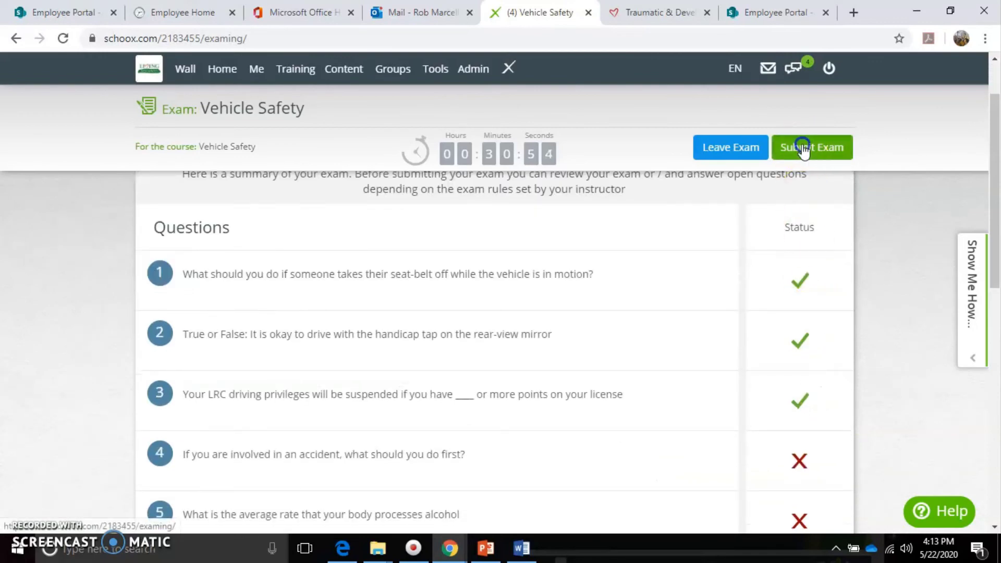